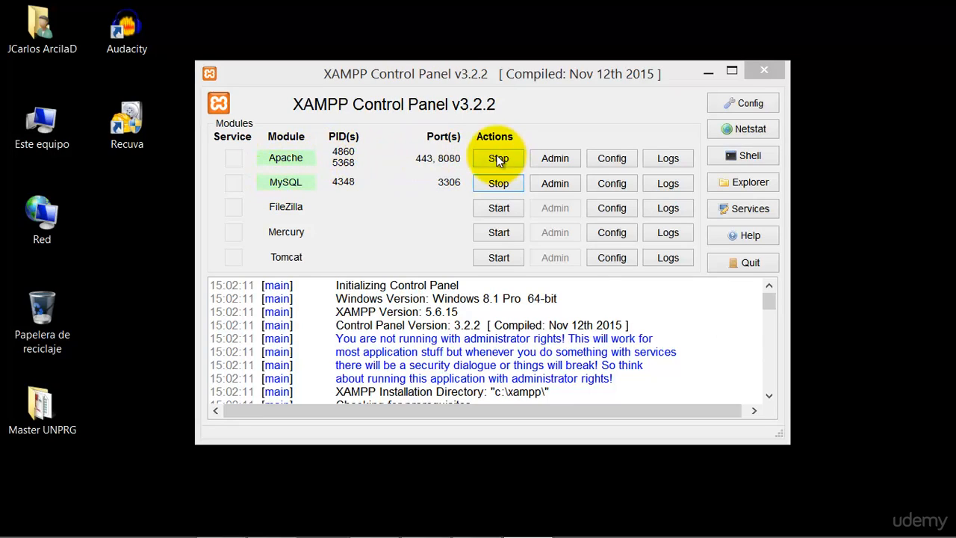
Compare Apache's port in the XAMPP Control Panel with the port and phpmyadmin path in the browser address.
{"action": "left_click", "coordinate": [443, 162]}
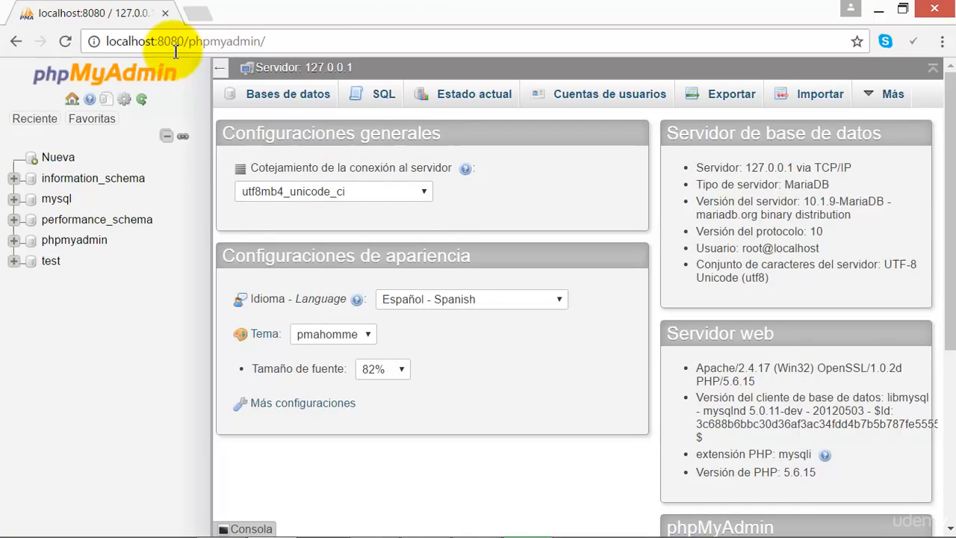
{"action": "double_click", "coordinate": [111, 43]}
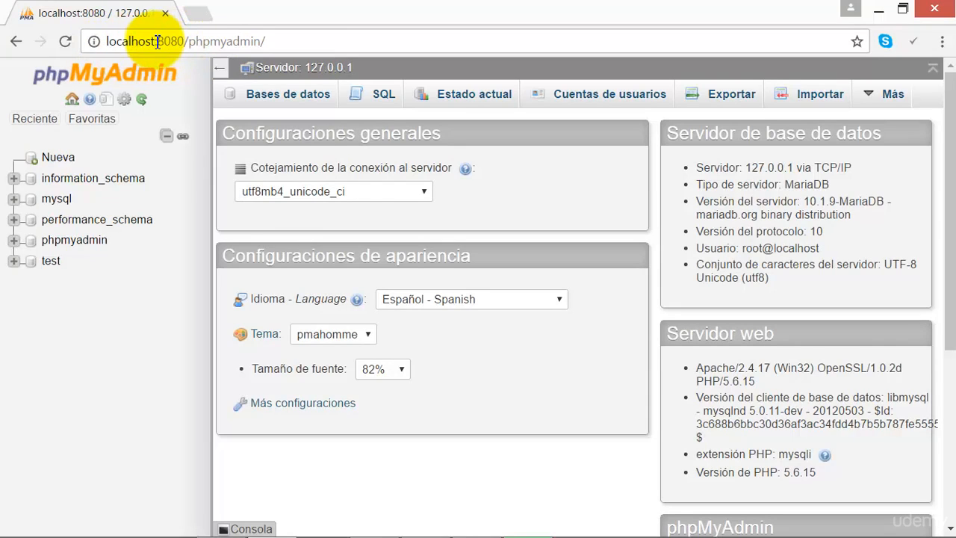
{"action": "key", "text": "alt+Tab"}
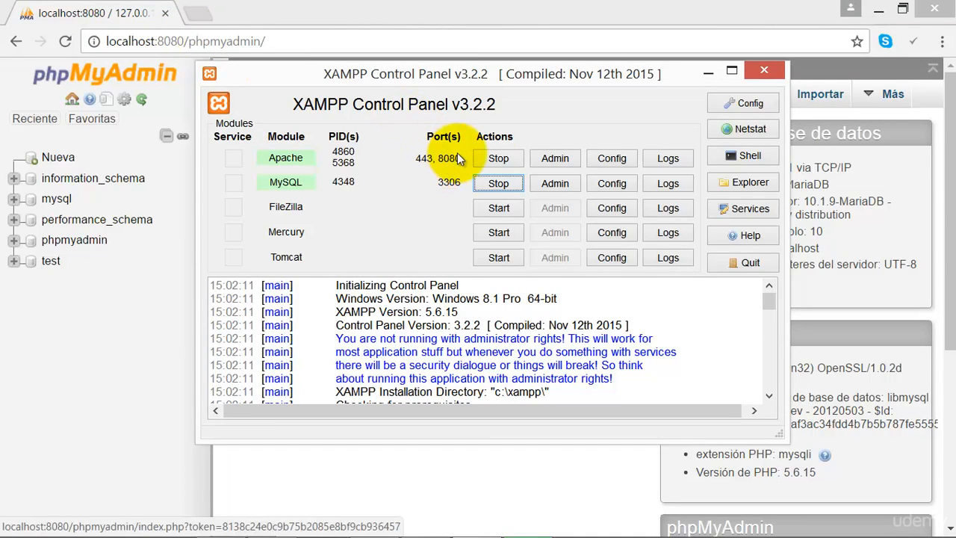
{"action": "left_click", "coordinate": [713, 70]}
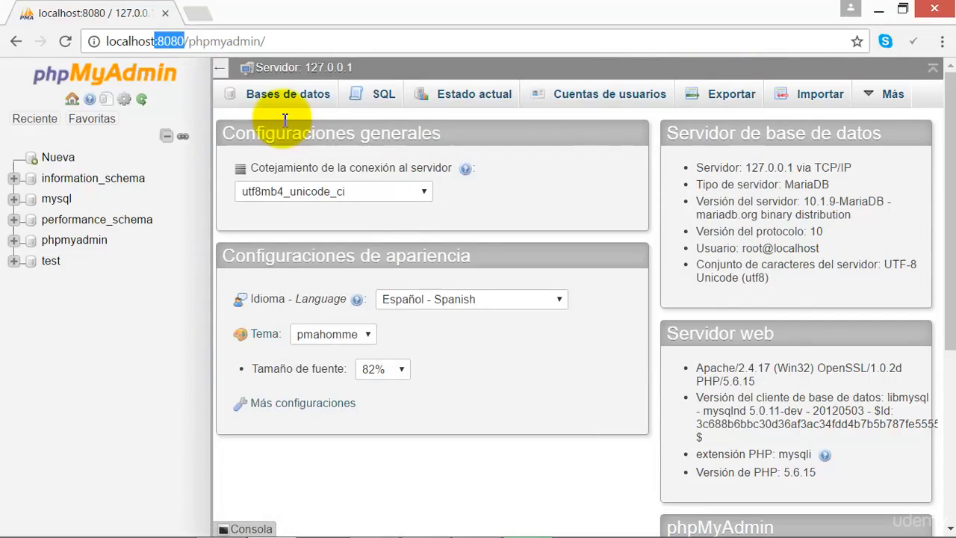
{"action": "left_click_drag", "start_coordinate": [185, 43], "coordinate": [271, 42]}
{"action": "left_click", "coordinate": [191, 42]}
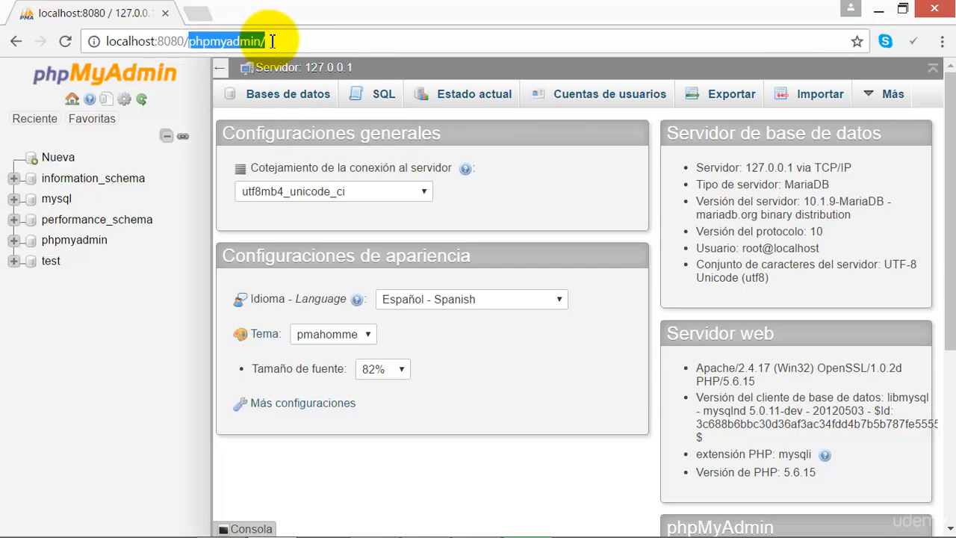
Create a new database named dbprueba with the default collation and open it.
{"action": "left_click", "coordinate": [291, 99]}
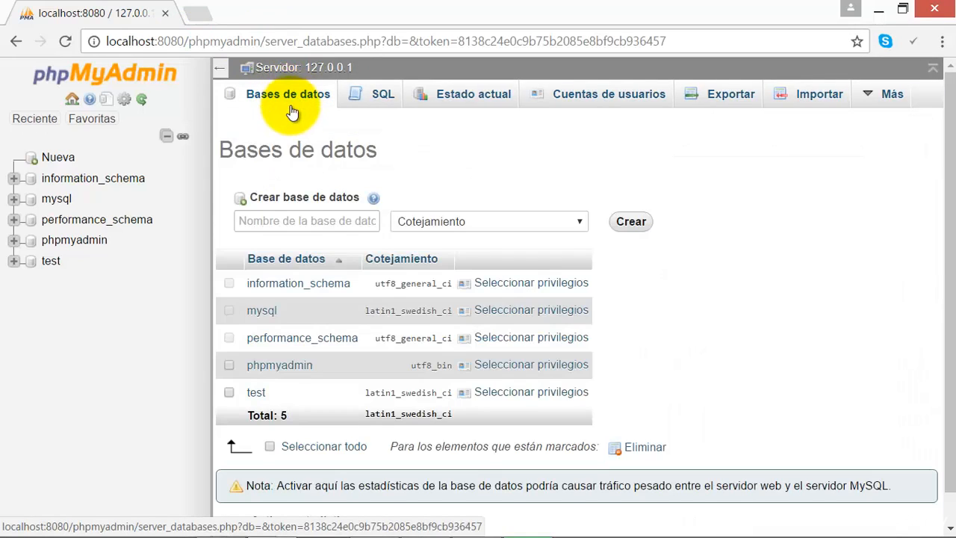
{"action": "left_click", "coordinate": [295, 222]}
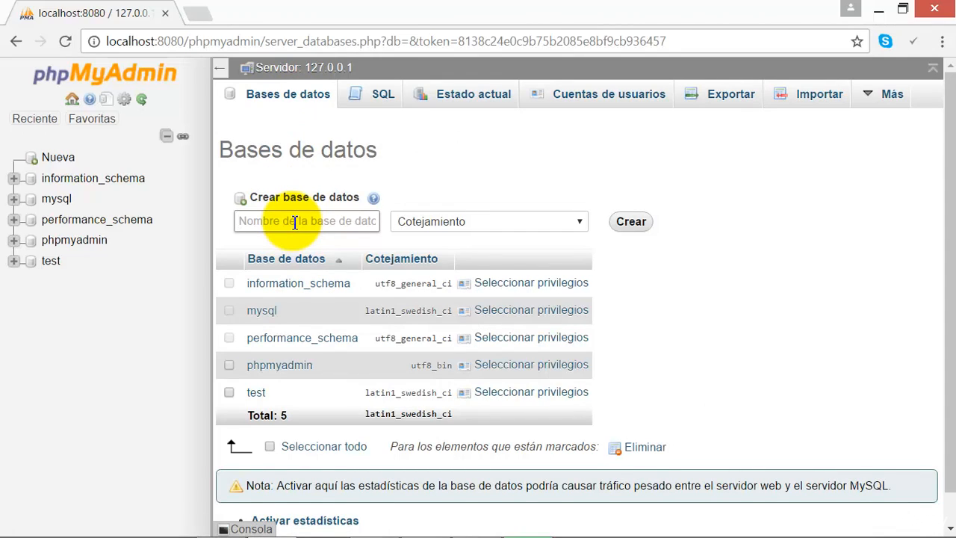
{"action": "type", "text": "dbp"}
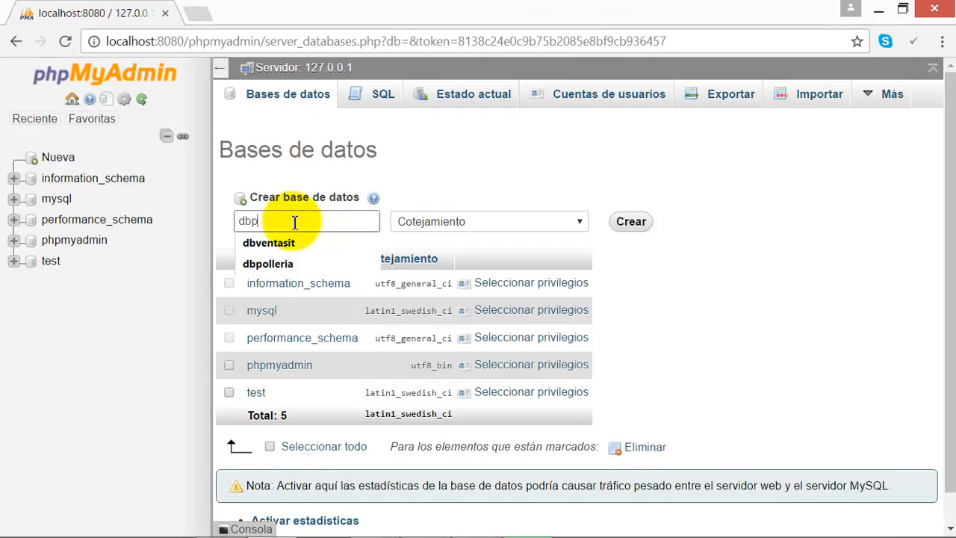
{"action": "type", "text": "rueba"}
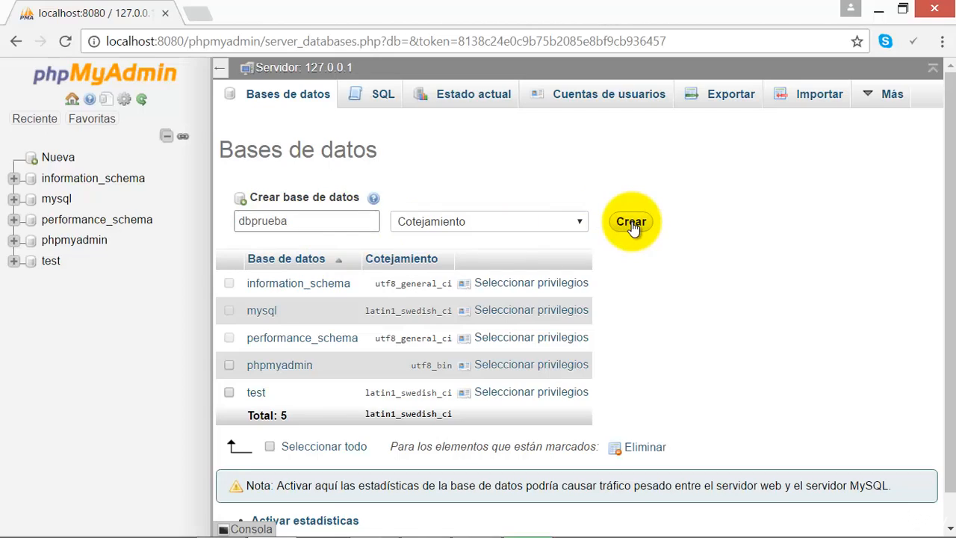
{"action": "left_click", "coordinate": [631, 222]}
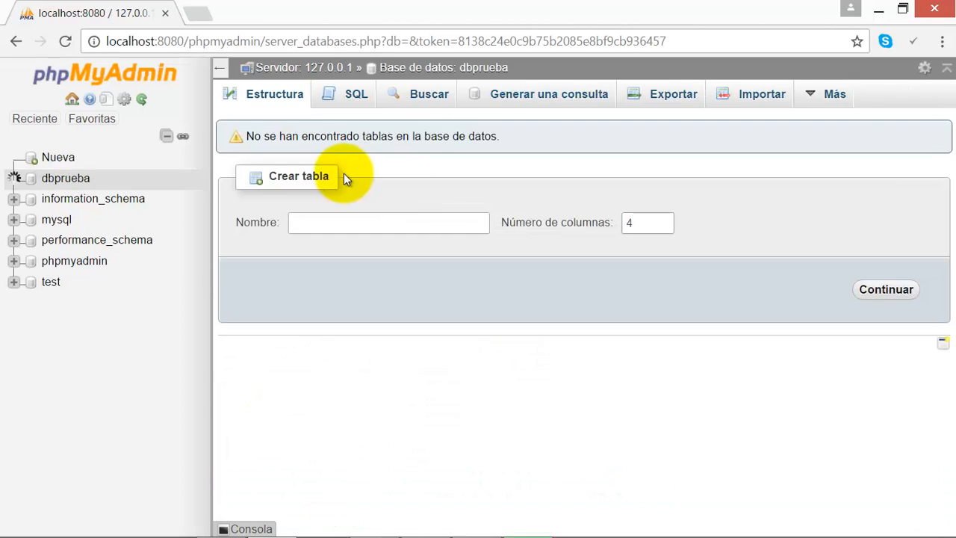
{"action": "left_click", "coordinate": [65, 180]}
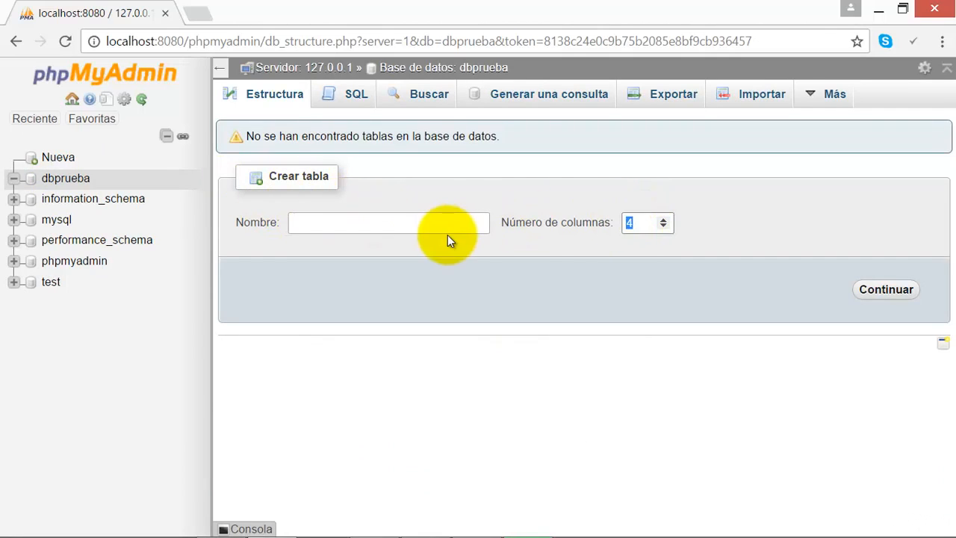
{"action": "left_click", "coordinate": [392, 224]}
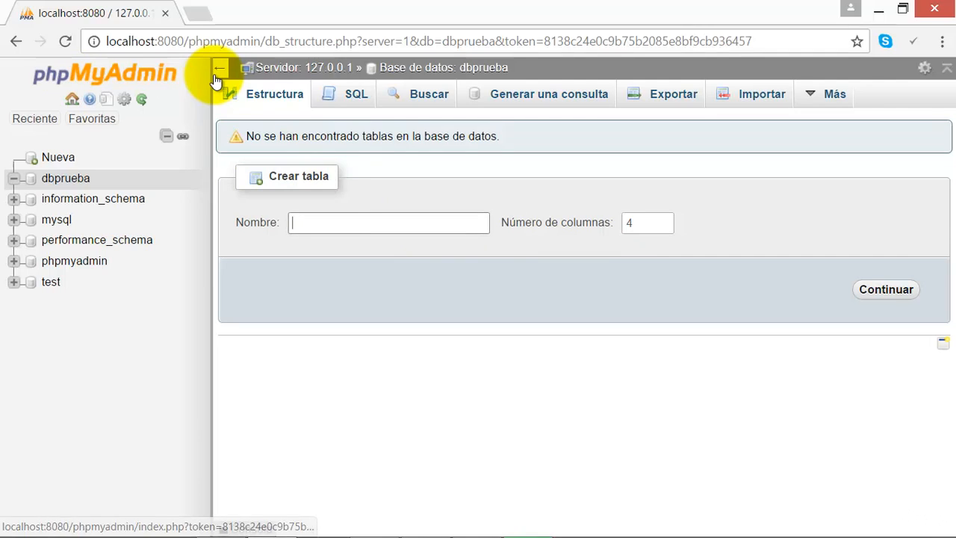
{"action": "left_click", "coordinate": [312, 224]}
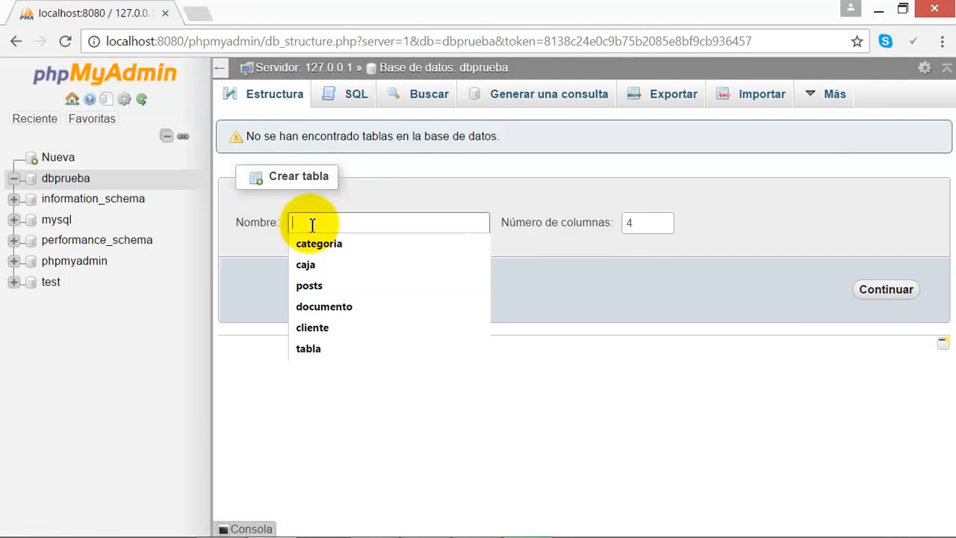
{"action": "left_click", "coordinate": [378, 191]}
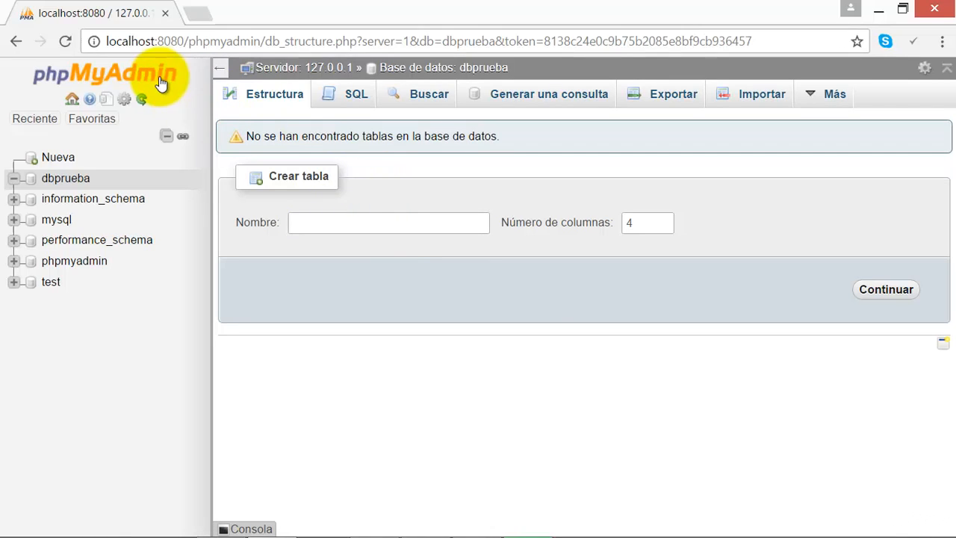
Start a new table named categoria with 3 columns in the dbprueba database.
{"action": "left_click", "coordinate": [376, 222]}
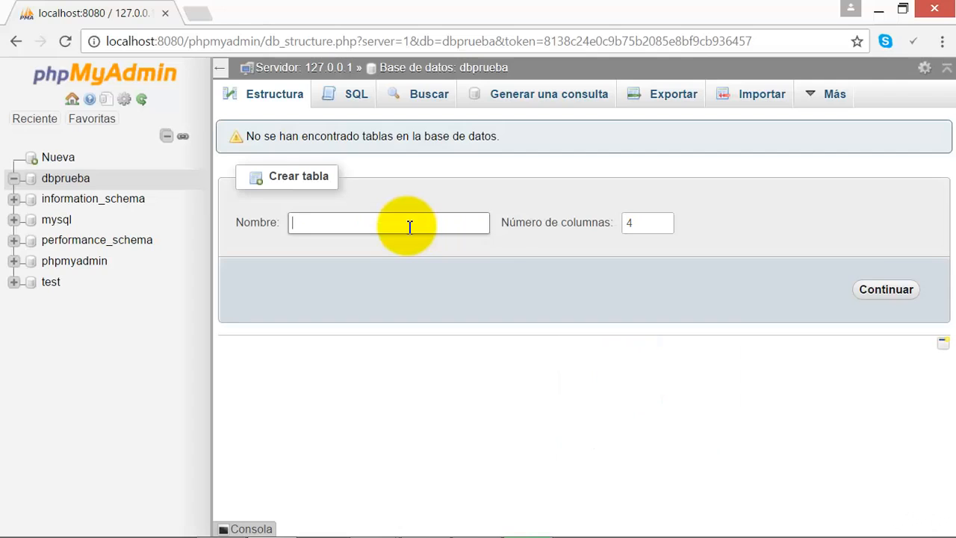
{"action": "type", "text": "categoria"}
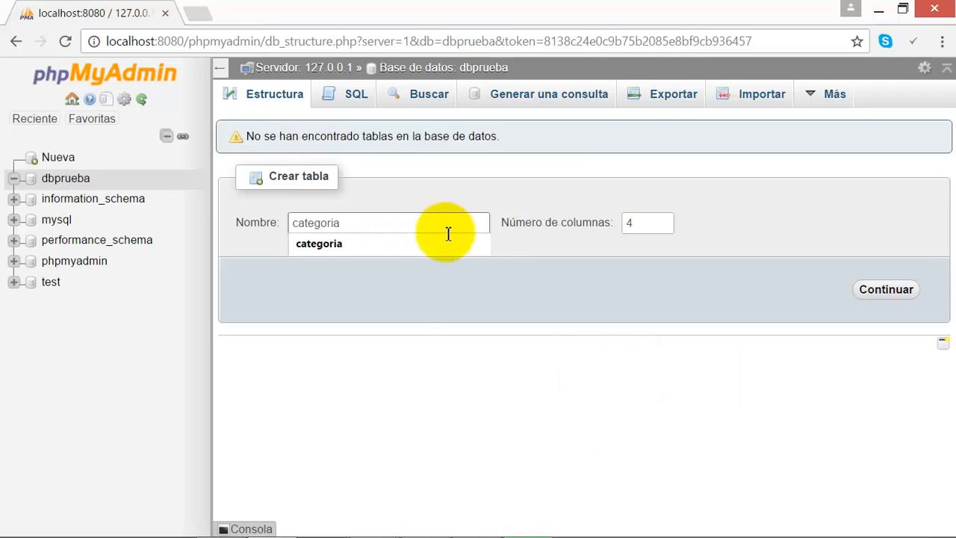
{"action": "left_click", "coordinate": [627, 224]}
{"action": "type", "text": "3"}
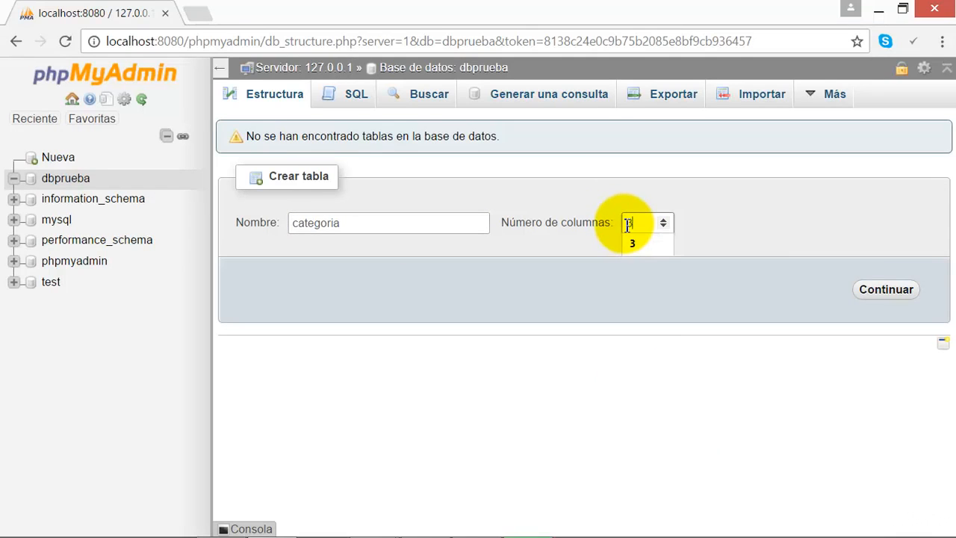
{"action": "left_click", "coordinate": [880, 294]}
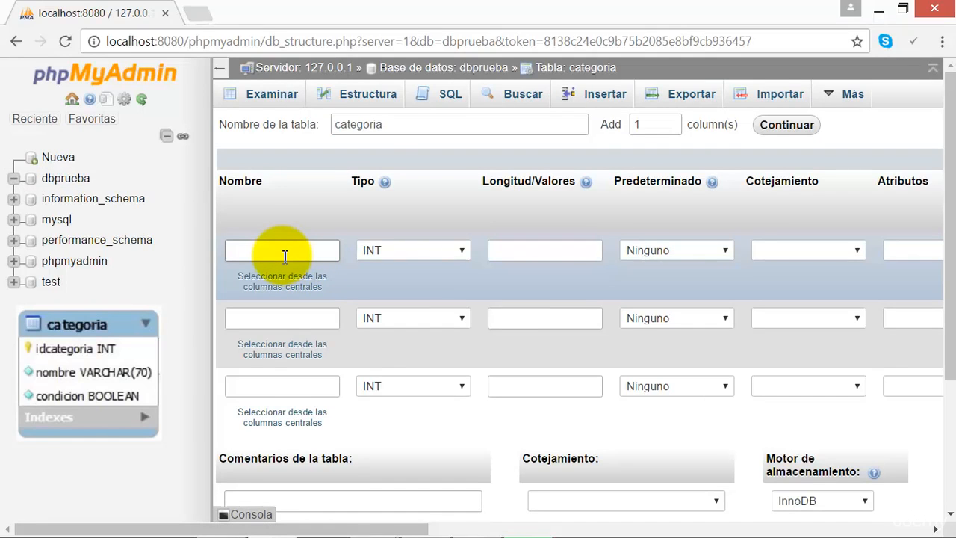
Name the table's three columns idcategoria, nombre and condicion.
{"action": "type", "text": "idc"}
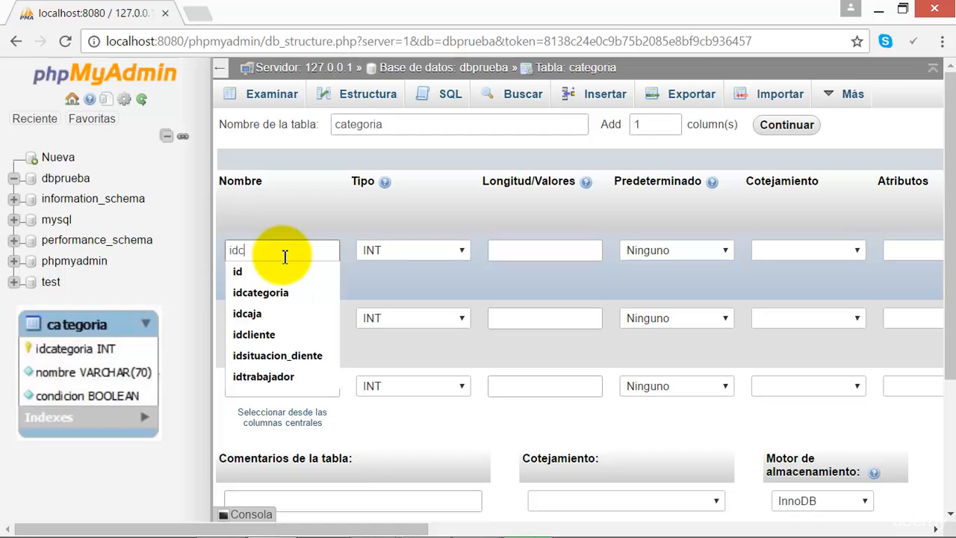
{"action": "type", "text": "ategoria"}
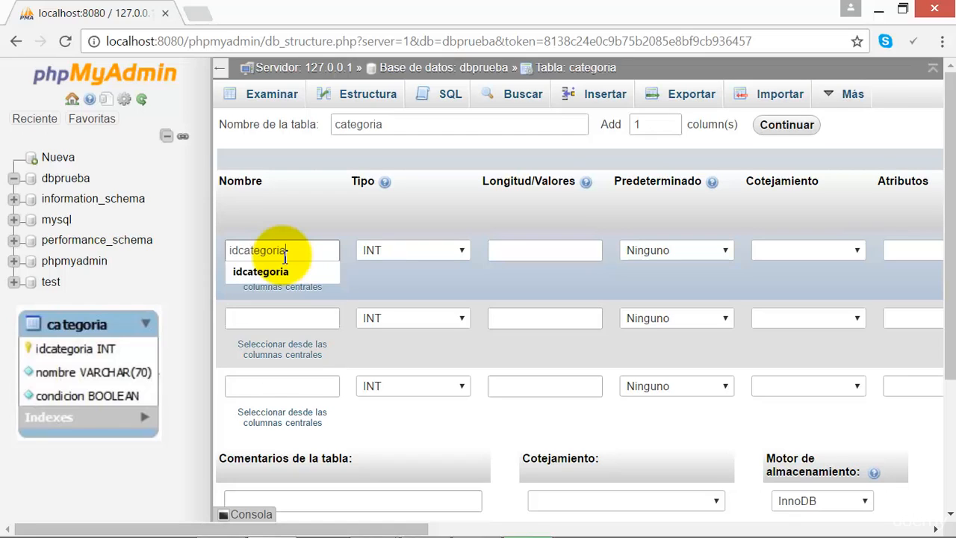
{"action": "left_click", "coordinate": [277, 318]}
{"action": "type", "text": "nomb"}
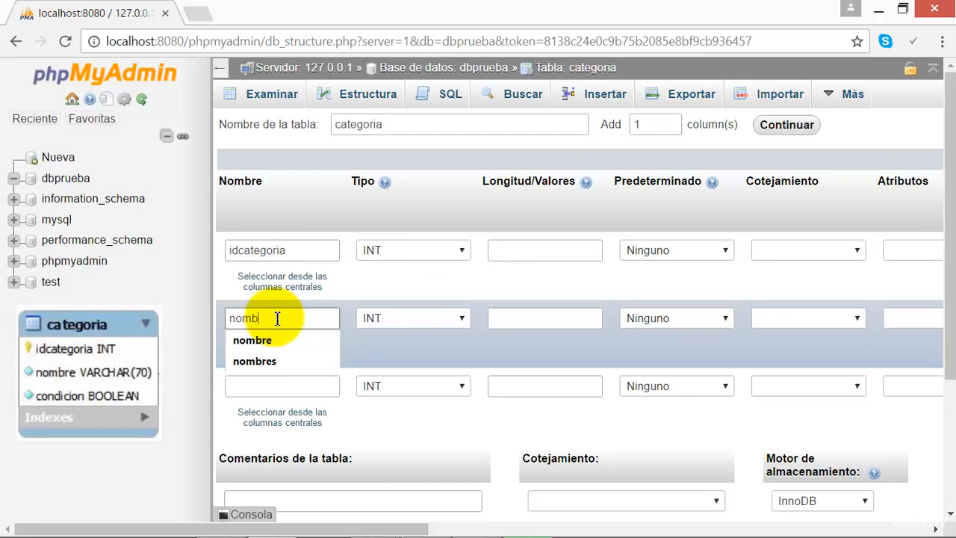
{"action": "type", "text": "re"}
{"action": "left_click", "coordinate": [268, 386]}
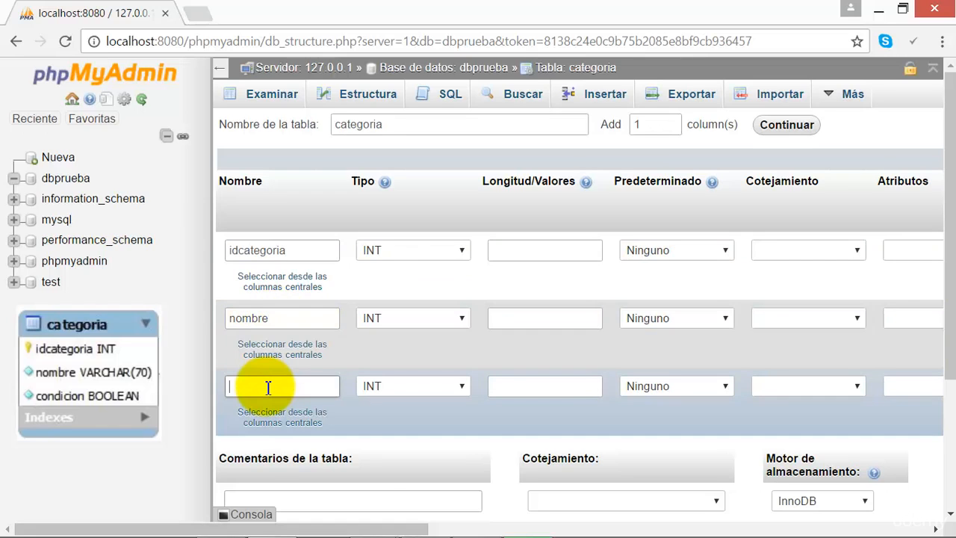
{"action": "type", "text": "condicion"}
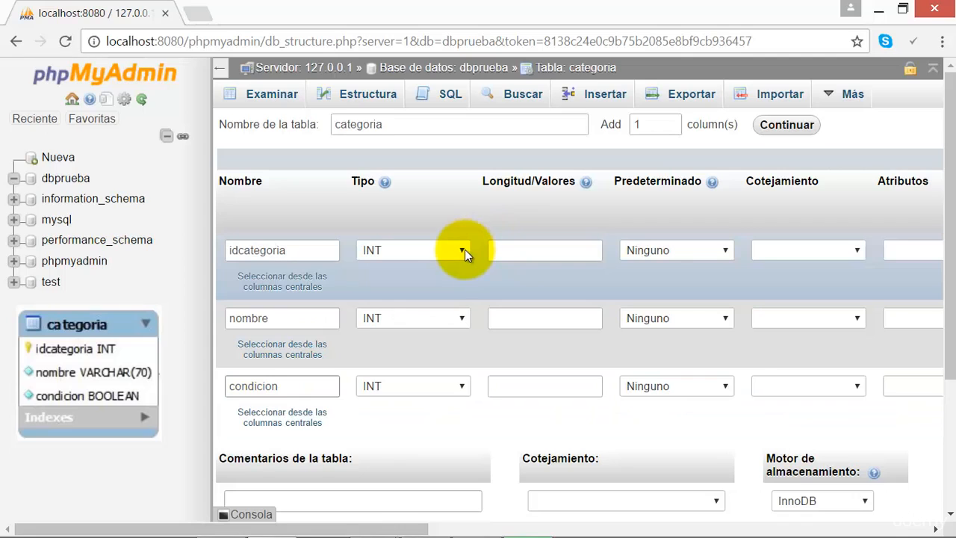
Set the nombre column to VARCHAR with length 70 and the condicion column to BOOLEAN.
{"action": "left_click", "coordinate": [461, 316]}
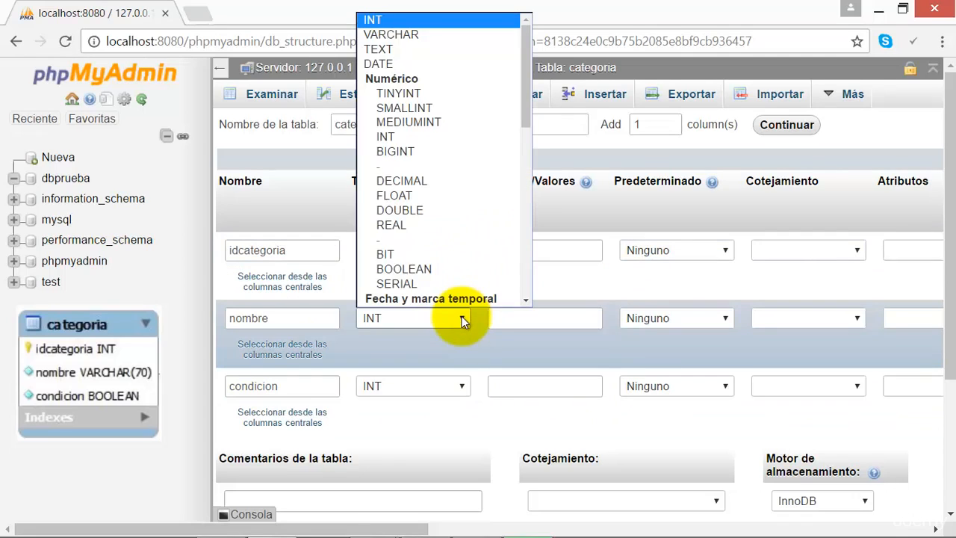
{"action": "left_click", "coordinate": [375, 37]}
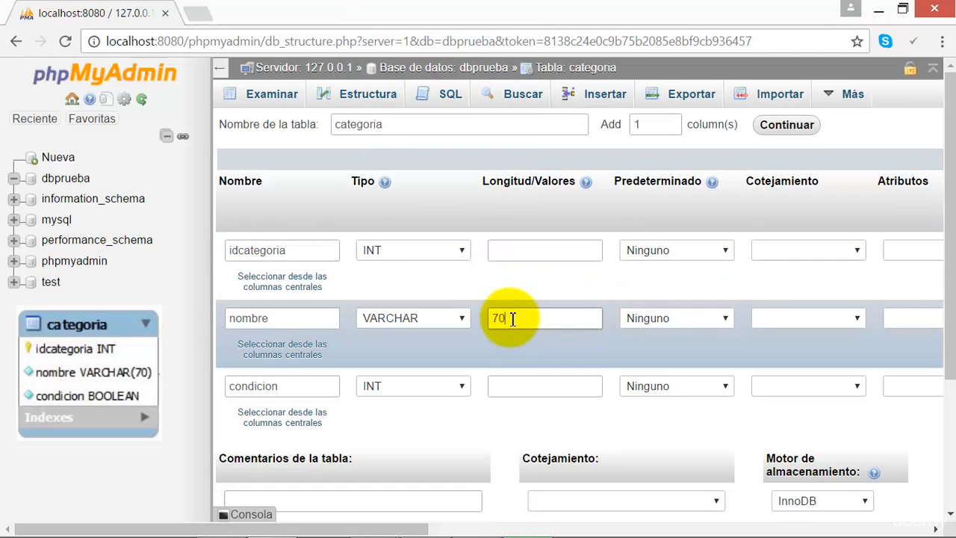
{"action": "left_click", "coordinate": [512, 319]}
{"action": "type", "text": "70"}
{"action": "left_click", "coordinate": [458, 383]}
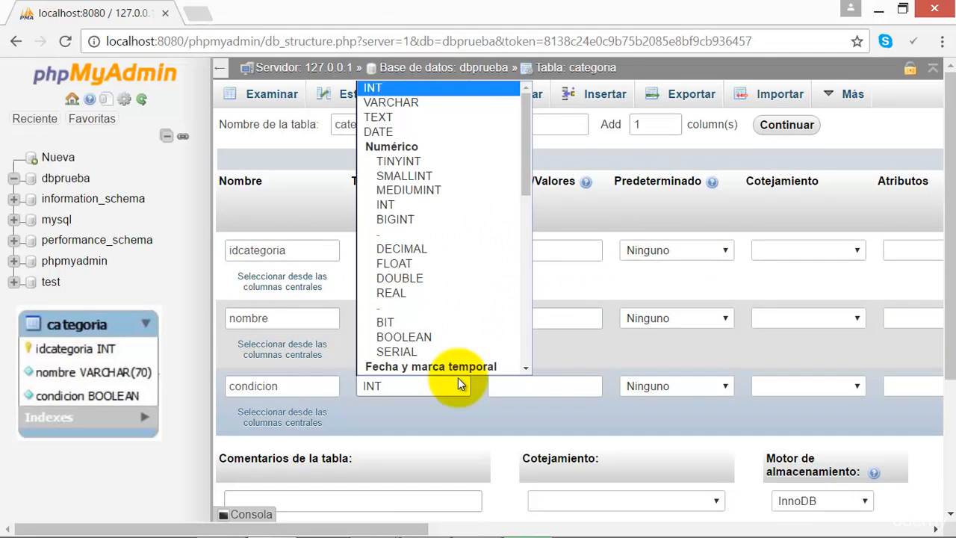
{"action": "left_click_drag", "start_coordinate": [531, 123], "coordinate": [527, 191]}
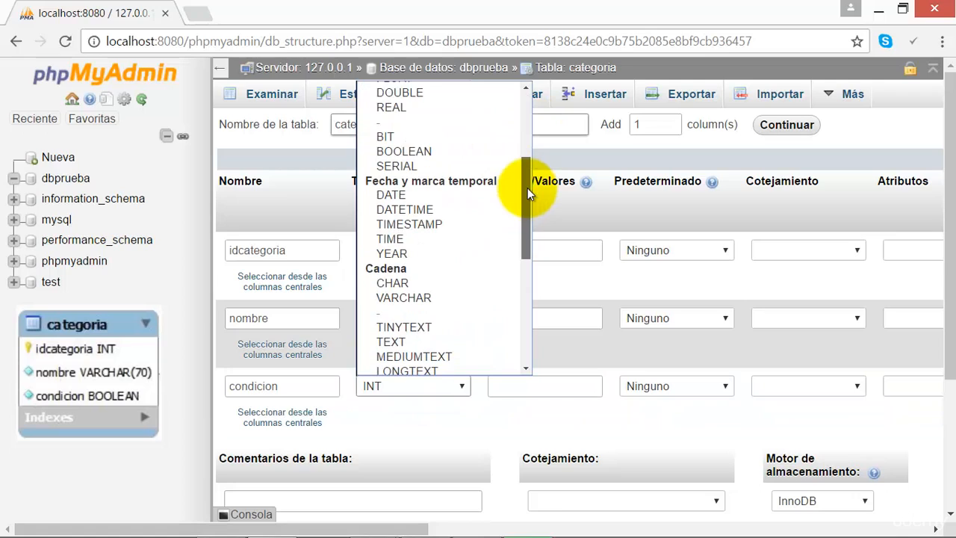
{"action": "left_click", "coordinate": [417, 151]}
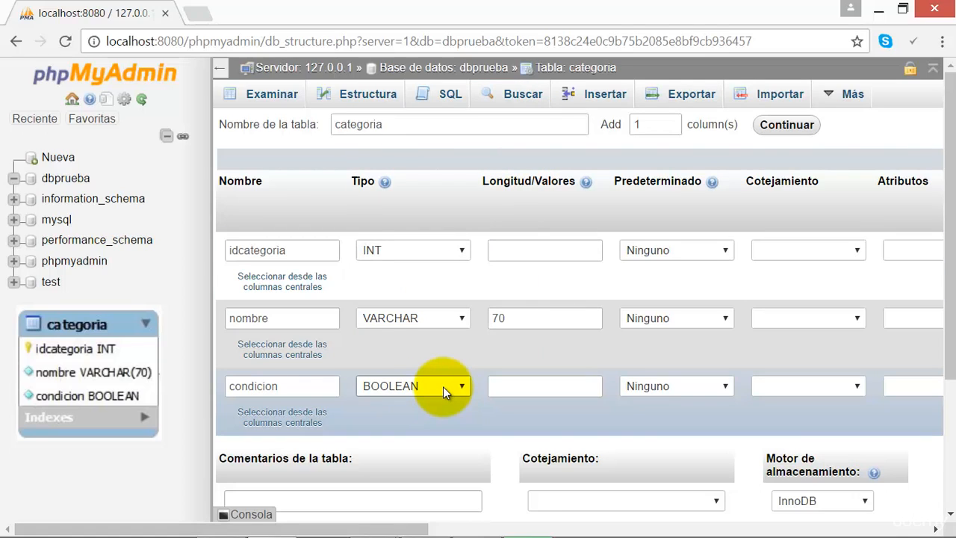
Make idcategoria the table's PRIMARY index and enable auto-increment (A_I) for it.
{"action": "left_click_drag", "start_coordinate": [336, 387], "coordinate": [237, 386]}
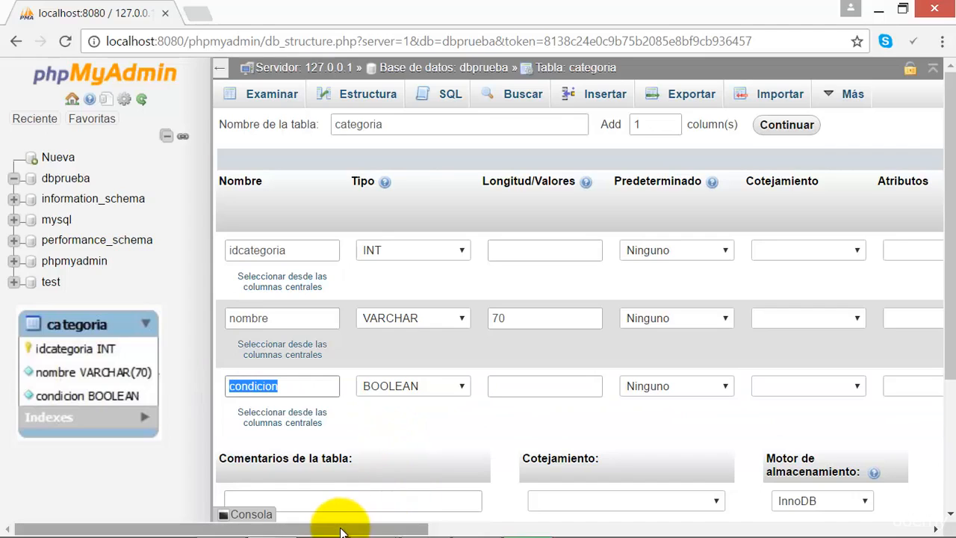
{"action": "left_click", "coordinate": [305, 249]}
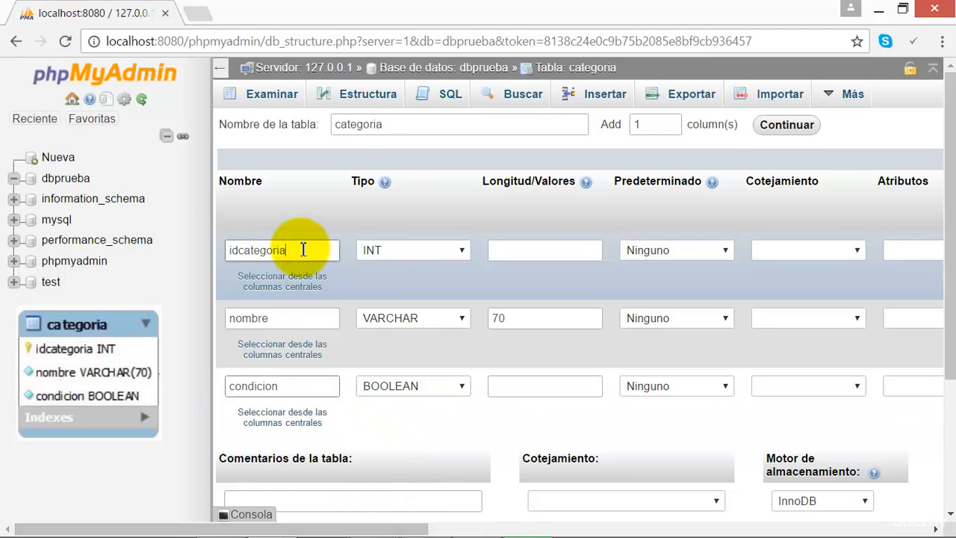
{"action": "left_click_drag", "start_coordinate": [378, 531], "coordinate": [577, 529]}
{"action": "left_click", "coordinate": [602, 250]}
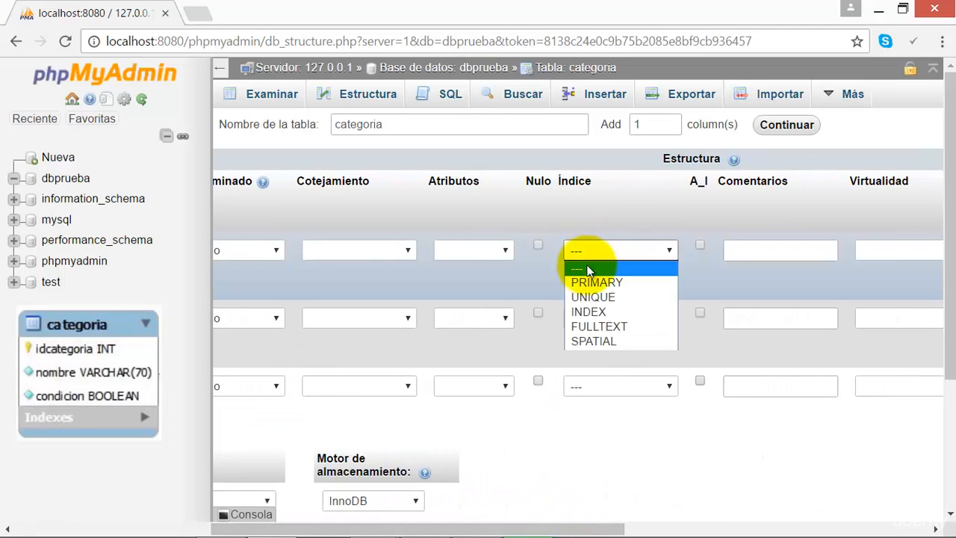
{"action": "left_click", "coordinate": [596, 283]}
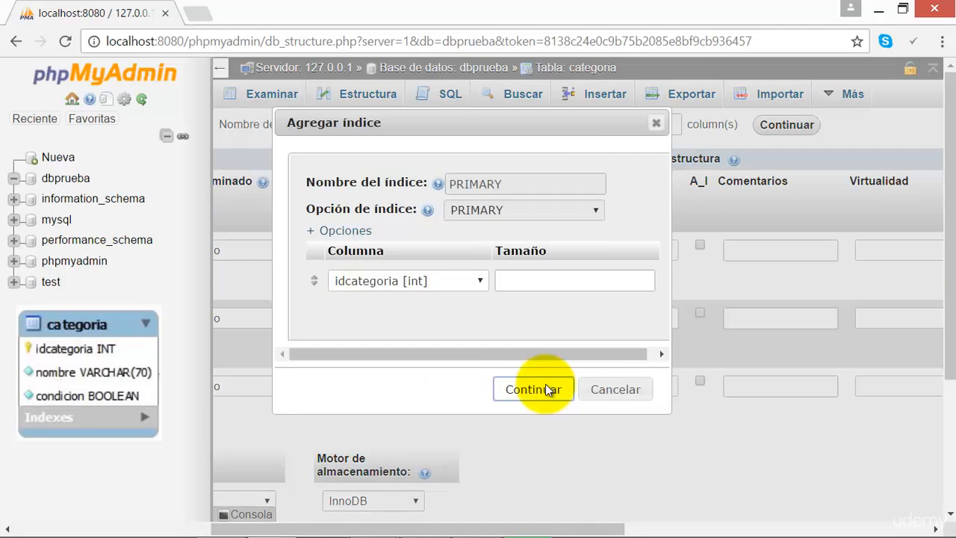
{"action": "left_click", "coordinate": [548, 390]}
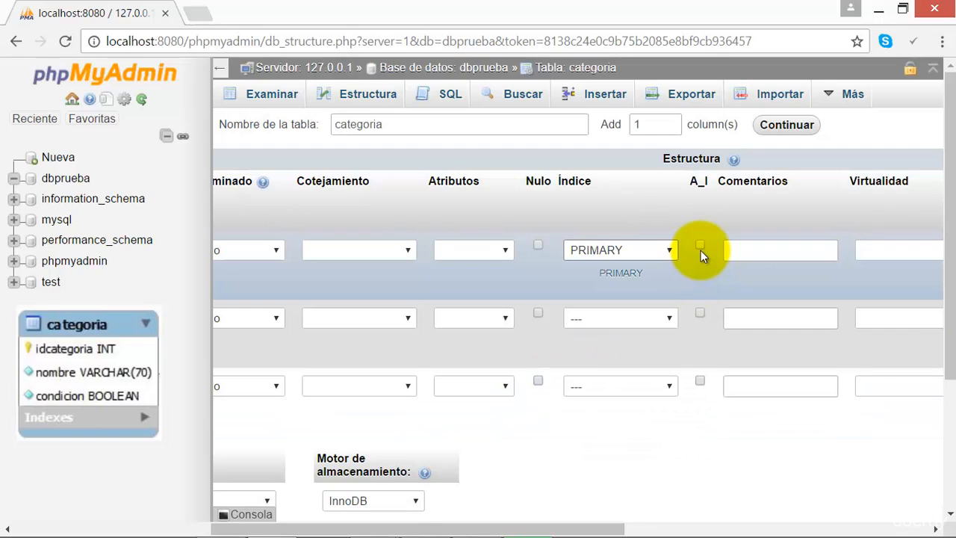
{"action": "scroll", "coordinate": [252, 406], "scroll_direction": "left", "scroll_amount": 6}
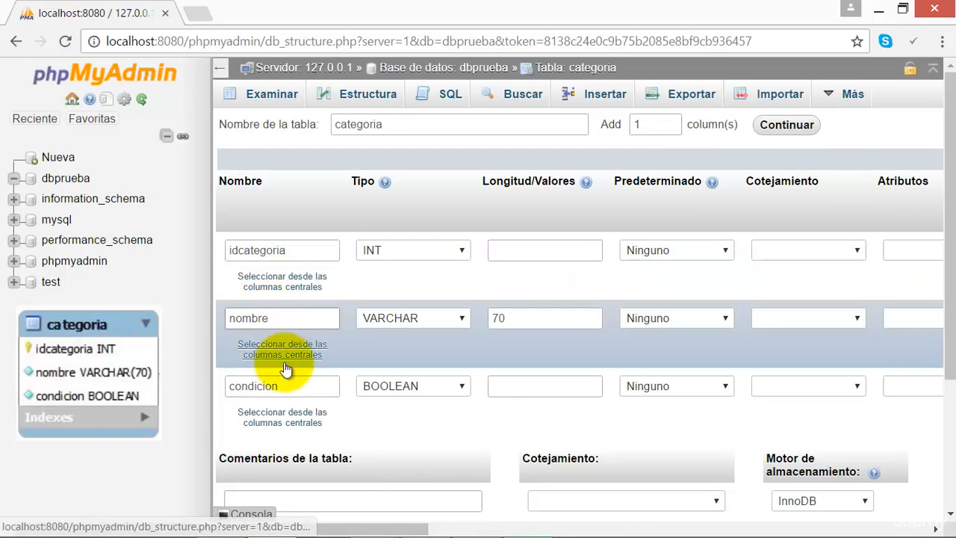
{"action": "left_click_drag", "start_coordinate": [330, 527], "coordinate": [567, 525]}
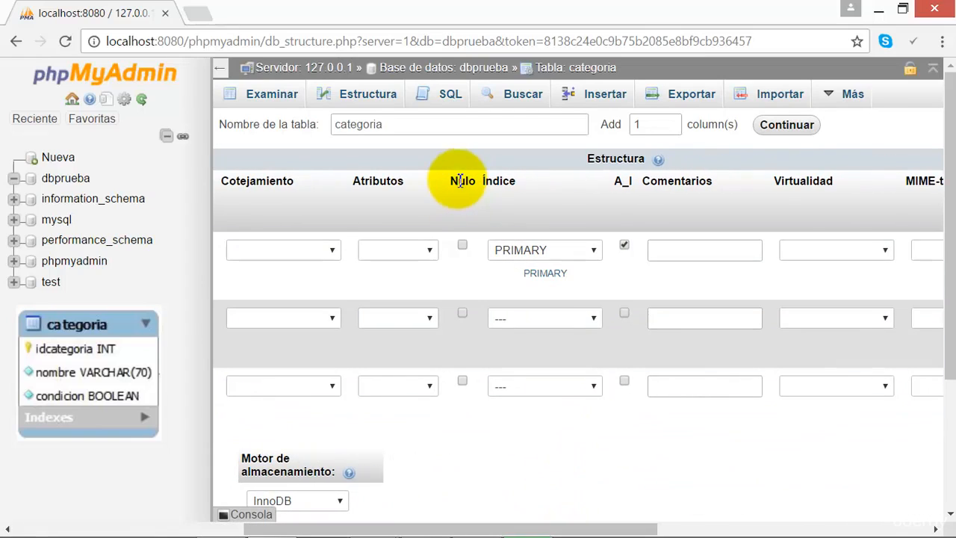
Save the categoria table definition and open the saved table's structure for review.
{"action": "left_click_drag", "start_coordinate": [452, 181], "coordinate": [473, 182]}
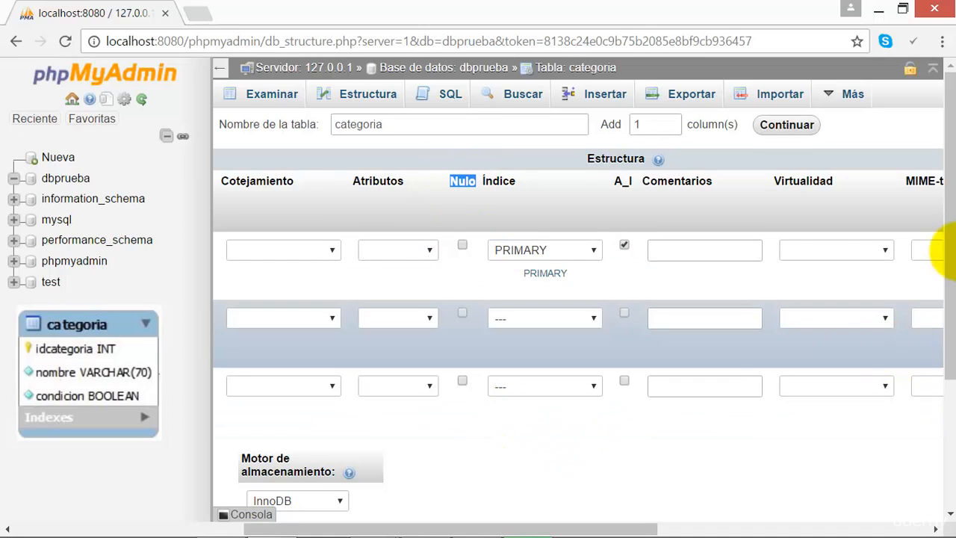
{"action": "scroll", "coordinate": [945, 254], "scroll_direction": "down", "scroll_amount": 1}
{"action": "left_click_drag", "start_coordinate": [945, 255], "coordinate": [943, 298]}
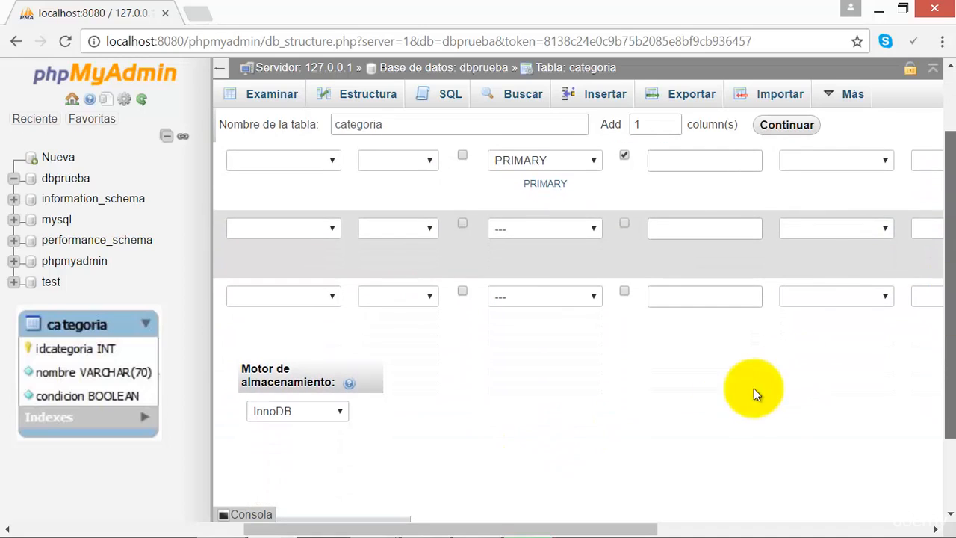
{"action": "left_click_drag", "start_coordinate": [624, 525], "coordinate": [933, 376]}
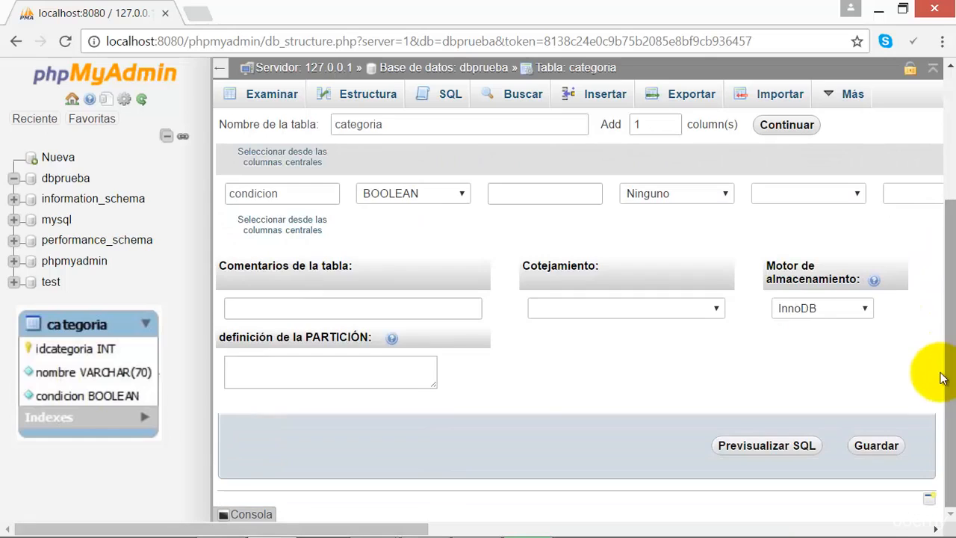
{"action": "left_click", "coordinate": [878, 446]}
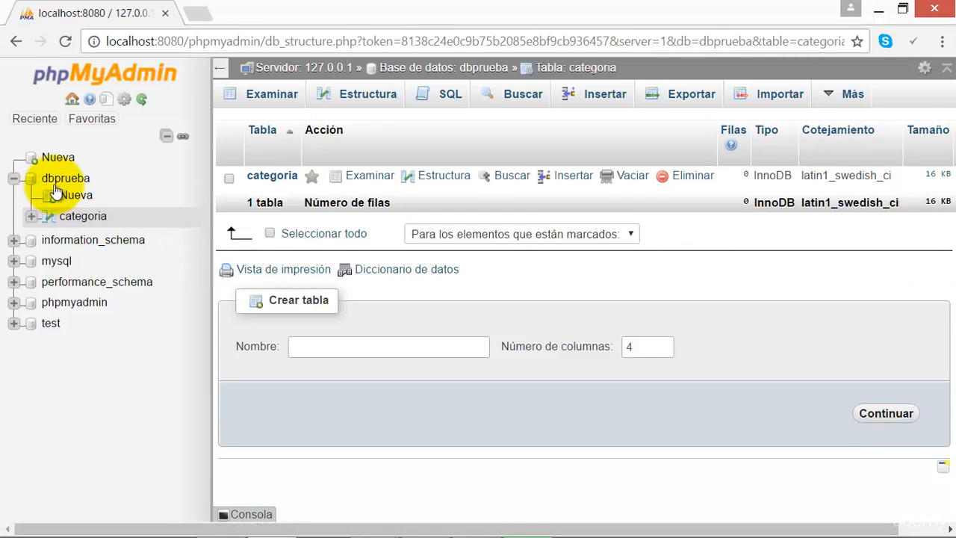
{"action": "left_click", "coordinate": [83, 216]}
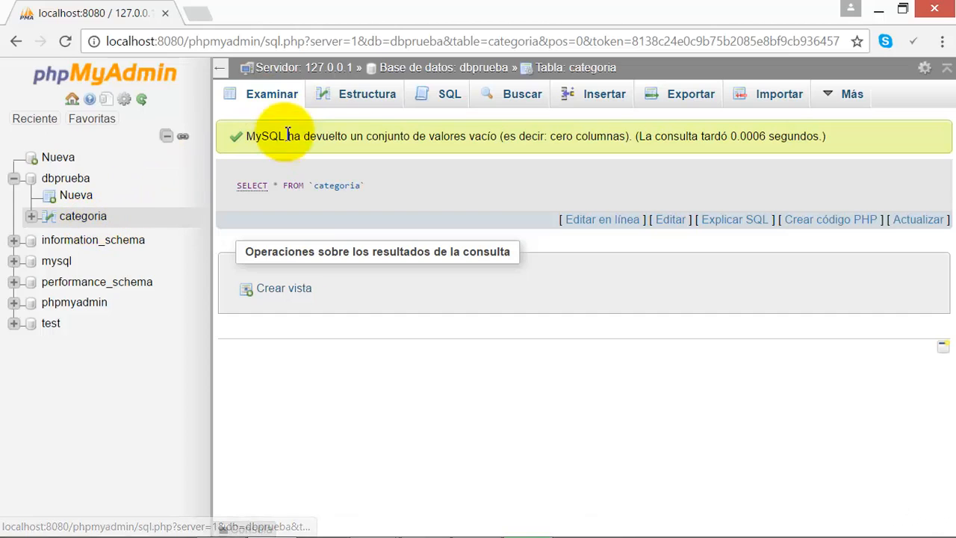
{"action": "left_click", "coordinate": [350, 100]}
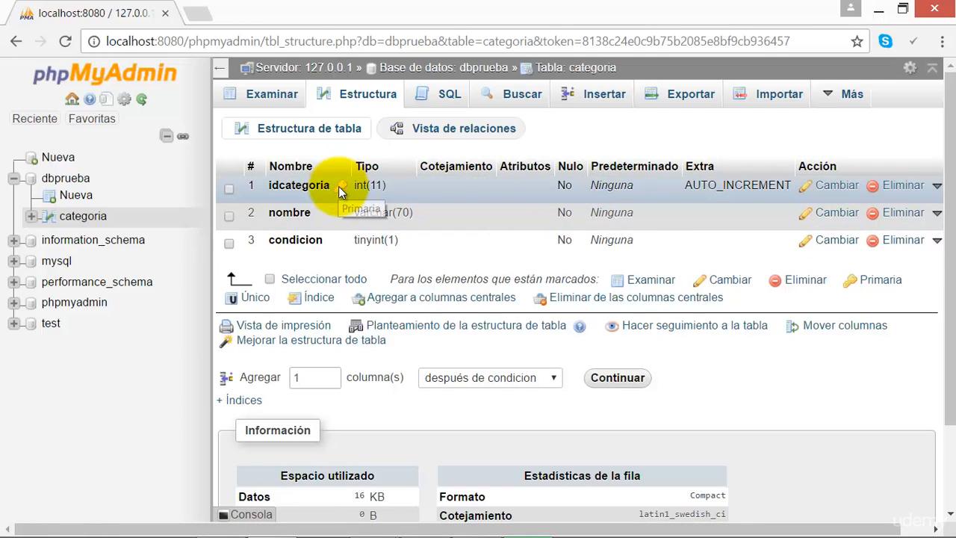
Start a new table named articulo with 7 columns in the dbprueba database.
{"action": "left_click", "coordinate": [67, 179]}
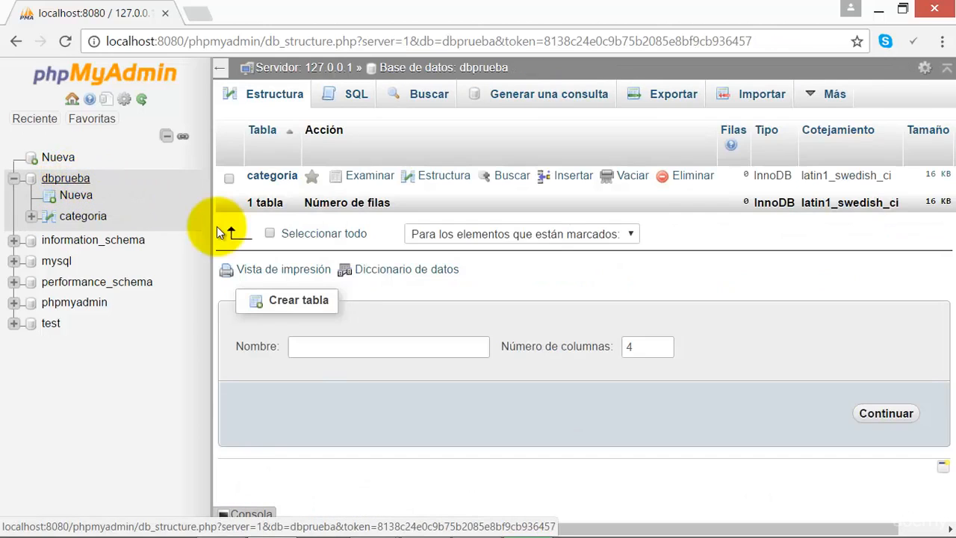
{"action": "left_click", "coordinate": [343, 348]}
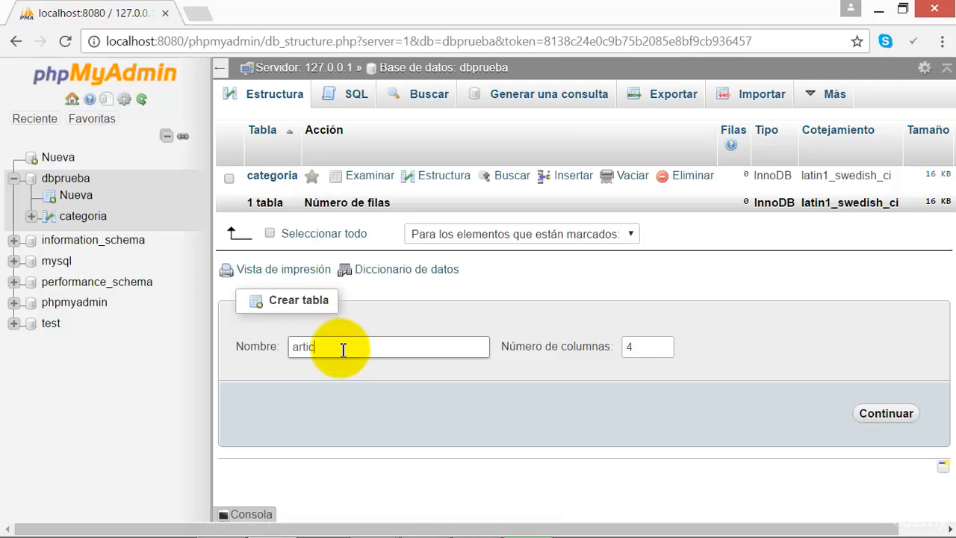
{"action": "left_click", "coordinate": [646, 346]}
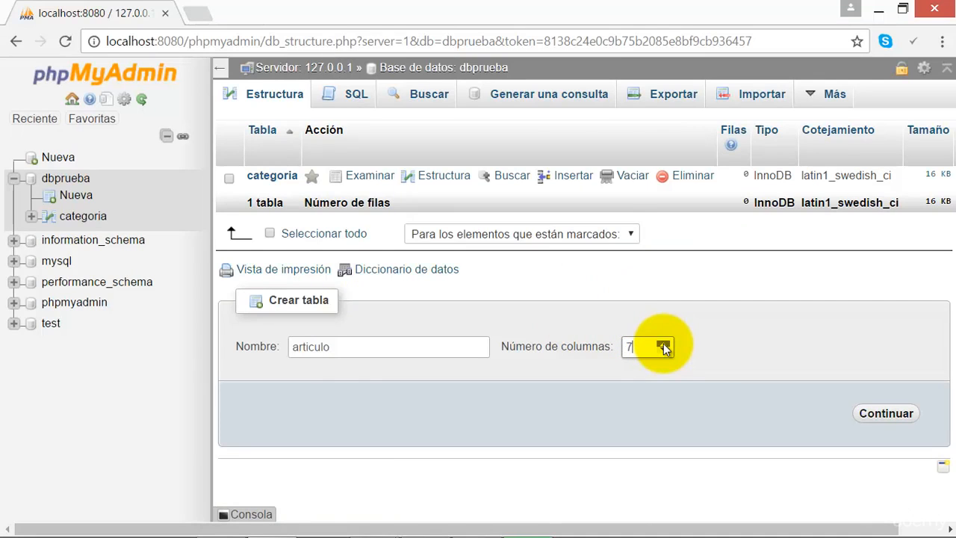
{"action": "left_click", "coordinate": [895, 417]}
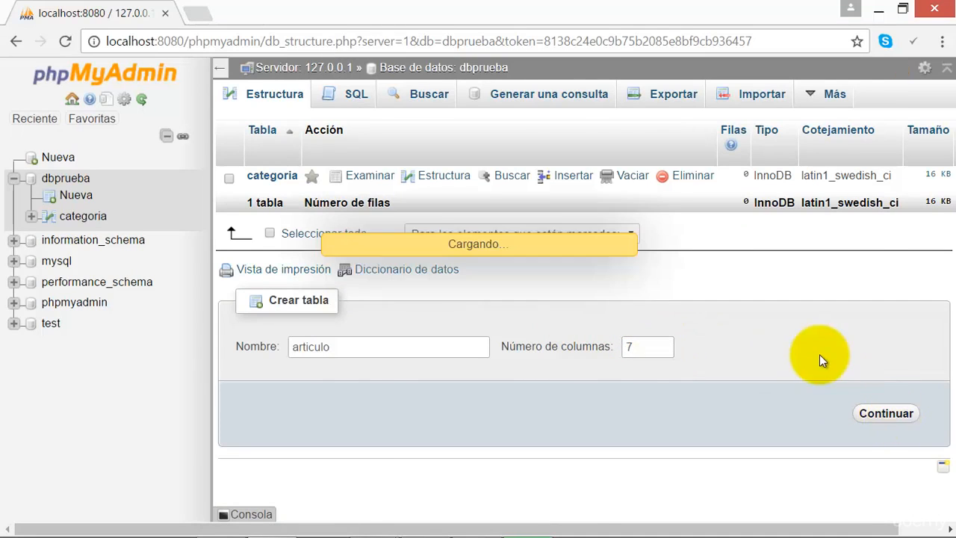
Name the first four columns of articulo idarticulo, idcategoria, nombre and descripcion.
{"action": "left_click", "coordinate": [329, 250]}
{"action": "type", "text": "idarticulo"}
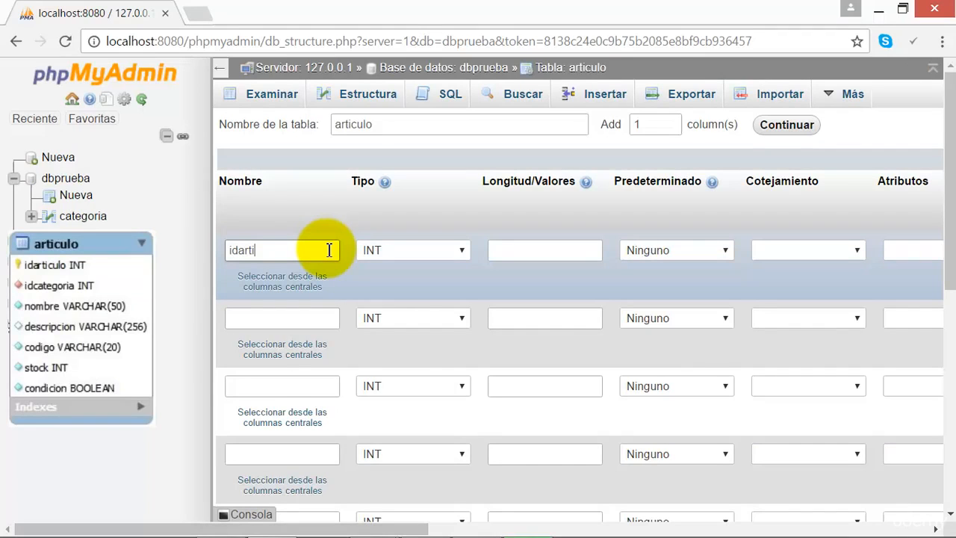
{"action": "left_click", "coordinate": [290, 316]}
{"action": "type", "text": "idcategoria"}
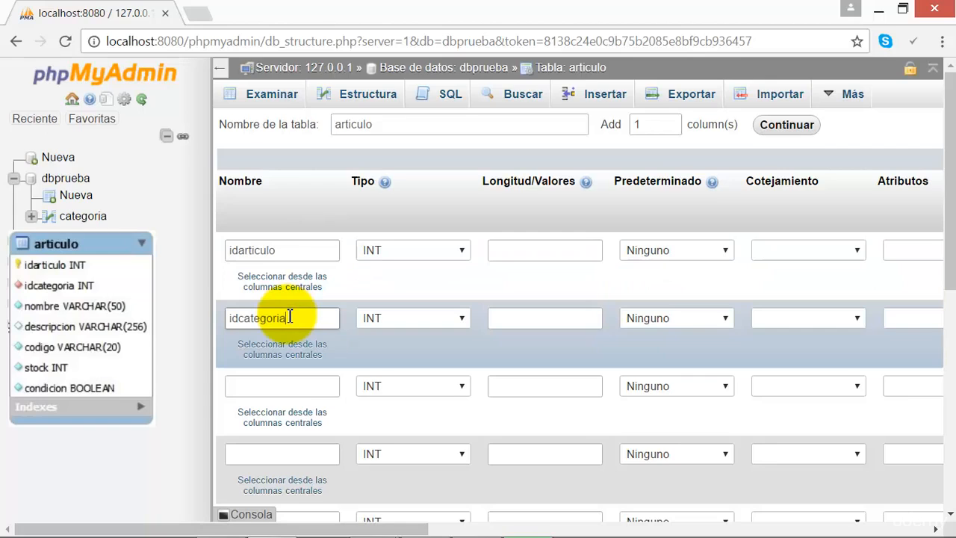
{"action": "left_click", "coordinate": [273, 386]}
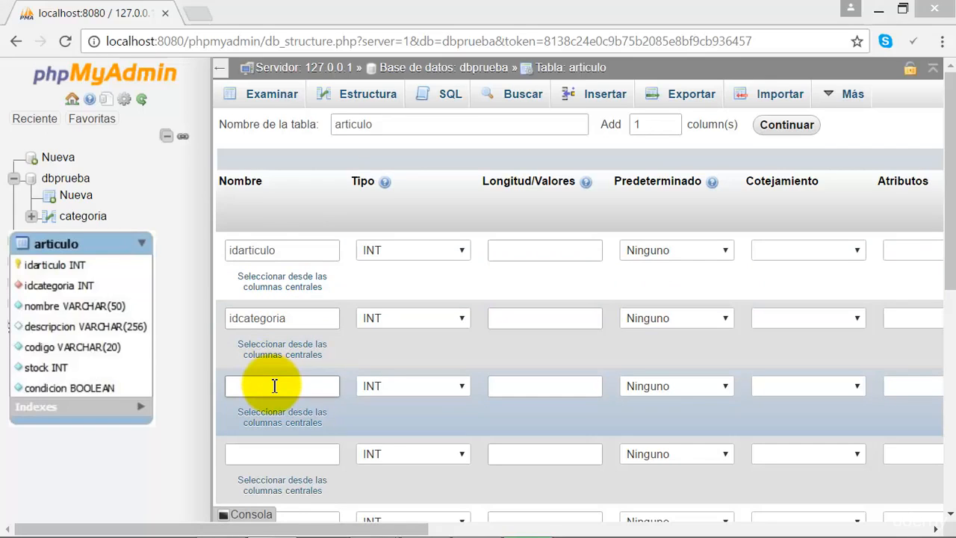
{"action": "type", "text": "nombre"}
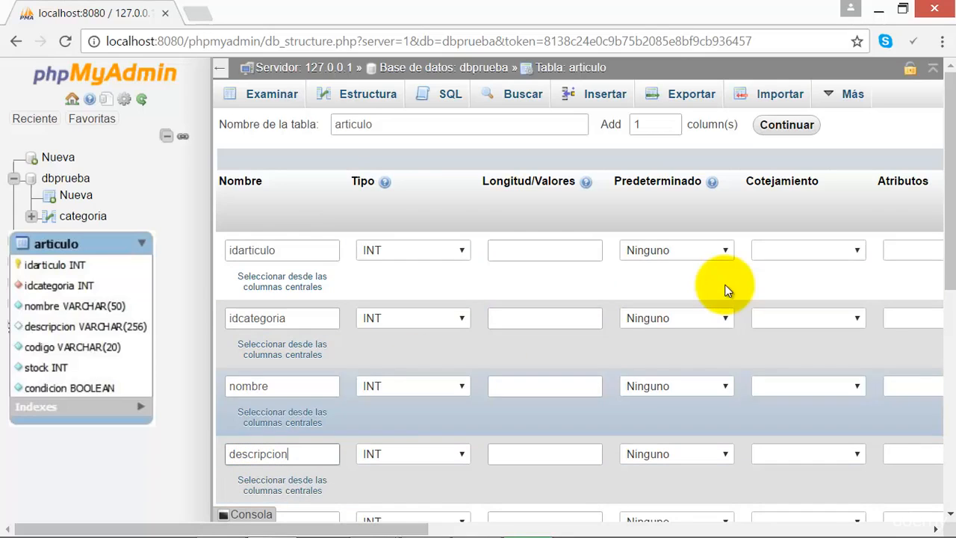
Name the last three columns of articulo codigo, stock and condicion.
{"action": "left_click_drag", "start_coordinate": [946, 164], "coordinate": [946, 277]}
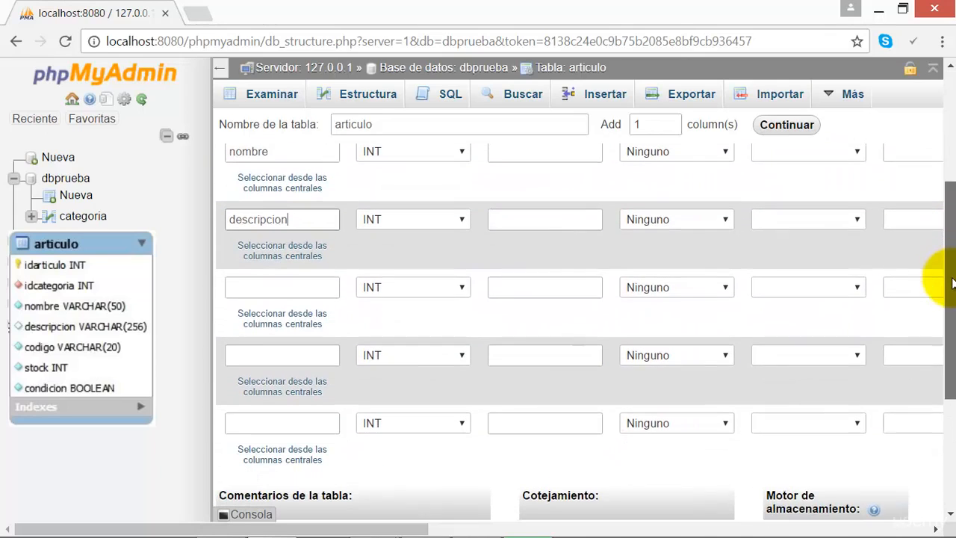
{"action": "left_click", "coordinate": [251, 282]}
{"action": "type", "text": "codigo"}
{"action": "left_click", "coordinate": [268, 350]}
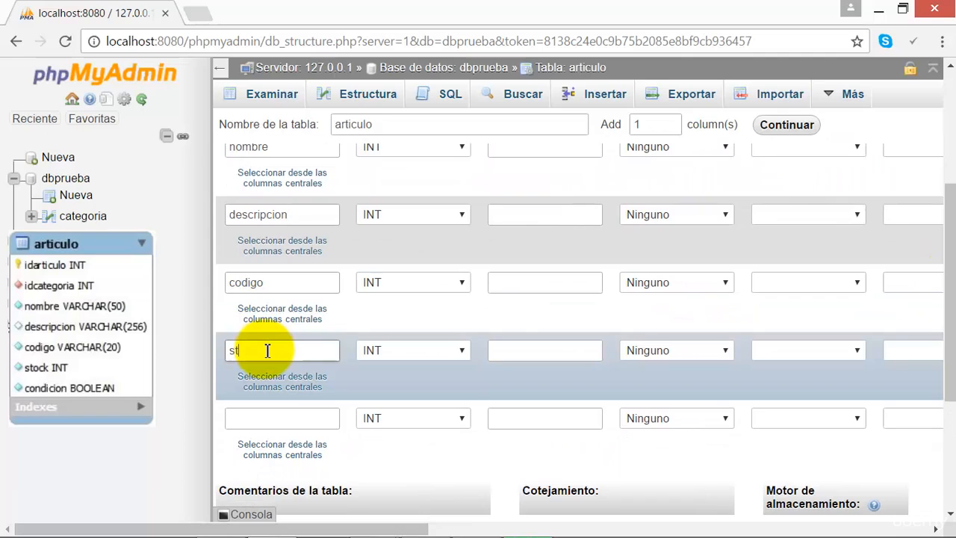
{"action": "left_click", "coordinate": [261, 420]}
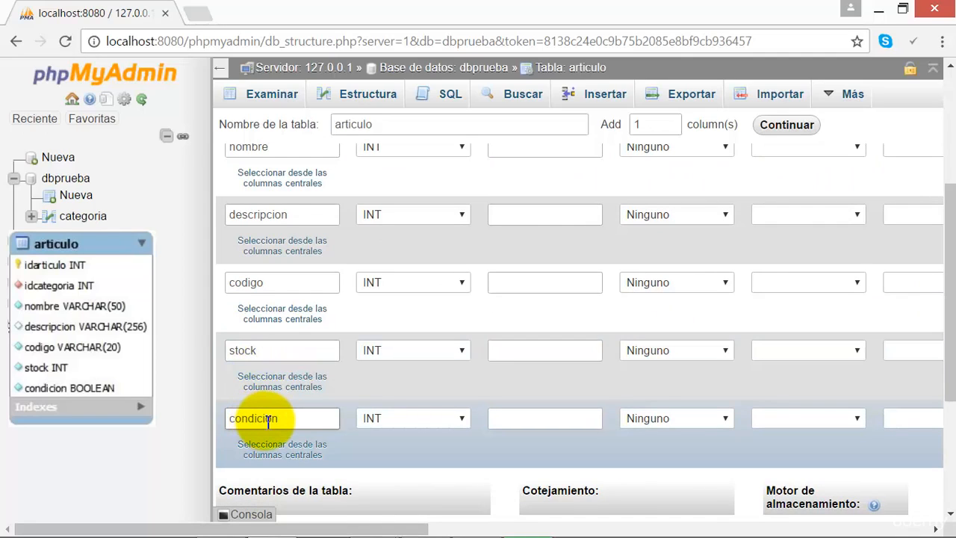
Set the condicion column to BOOLEAN and the codigo column to VARCHAR with length 20.
{"action": "left_click", "coordinate": [389, 416]}
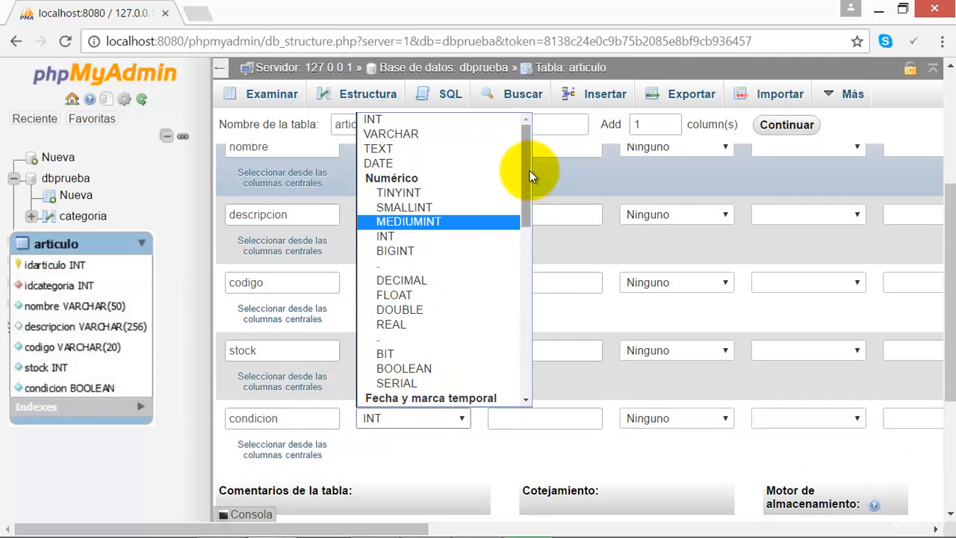
{"action": "left_click_drag", "start_coordinate": [529, 170], "coordinate": [528, 190]}
{"action": "left_click", "coordinate": [403, 312]}
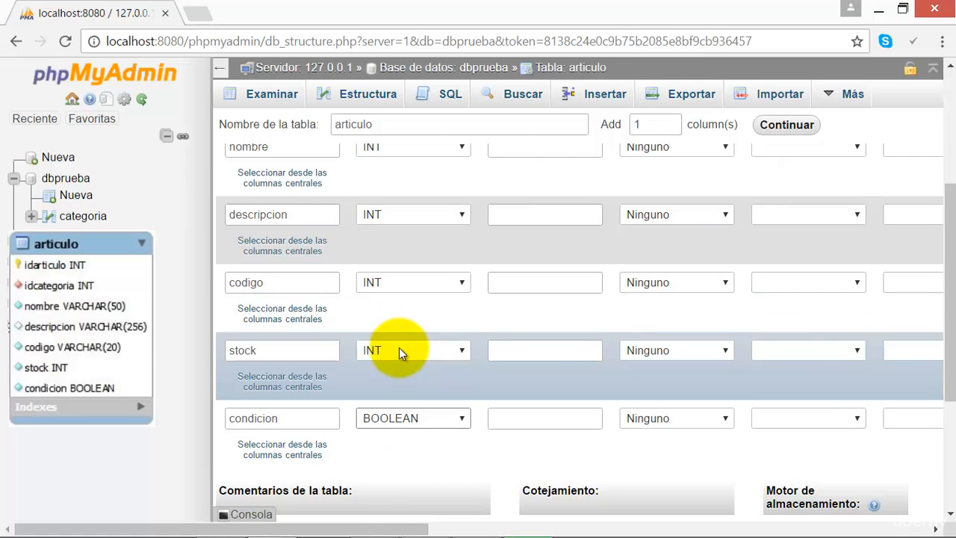
{"action": "left_click", "coordinate": [378, 284]}
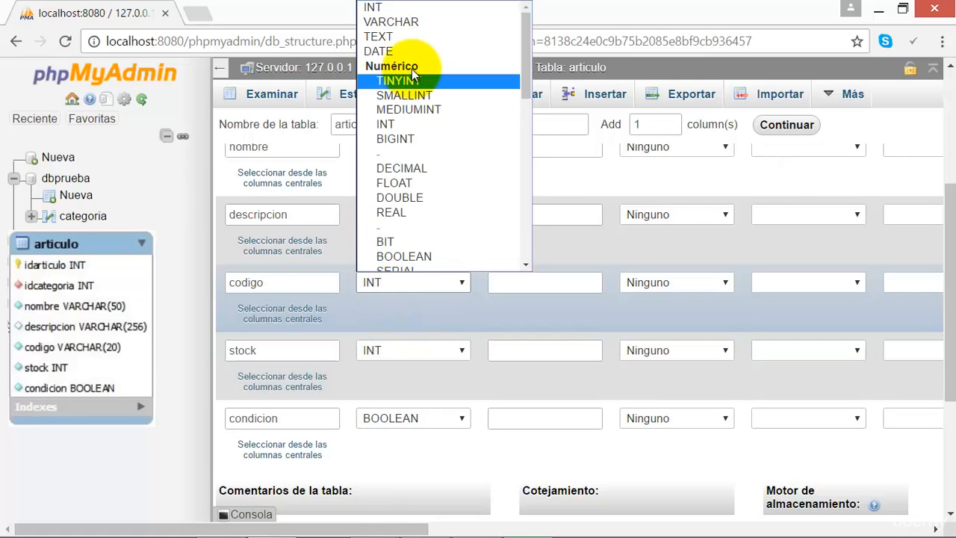
{"action": "left_click", "coordinate": [388, 22]}
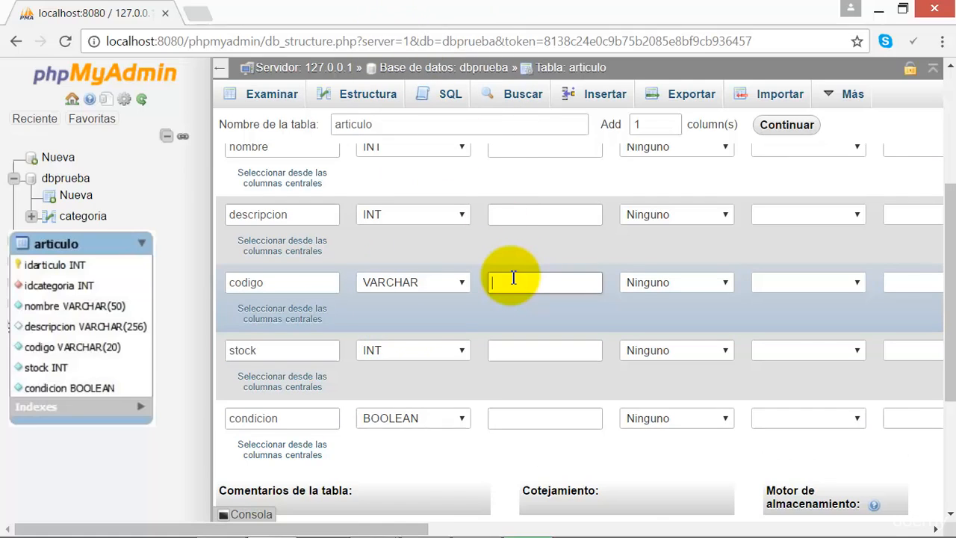
{"action": "left_click", "coordinate": [513, 281]}
{"action": "type", "text": "20"}
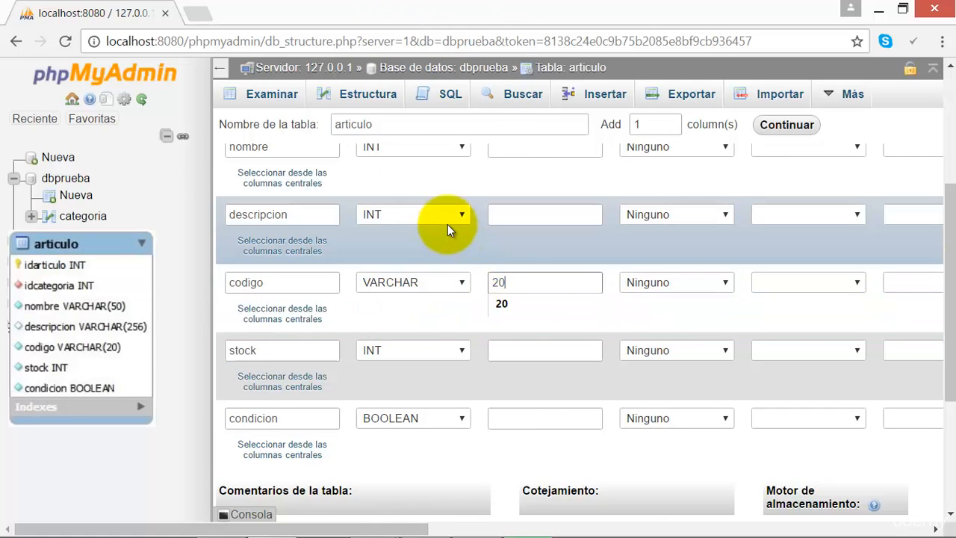
Set the descripcion column to VARCHAR with length 256 and the nombre column to VARCHAR with length 50.
{"action": "left_click", "coordinate": [446, 224]}
{"action": "left_click", "coordinate": [417, 238]}
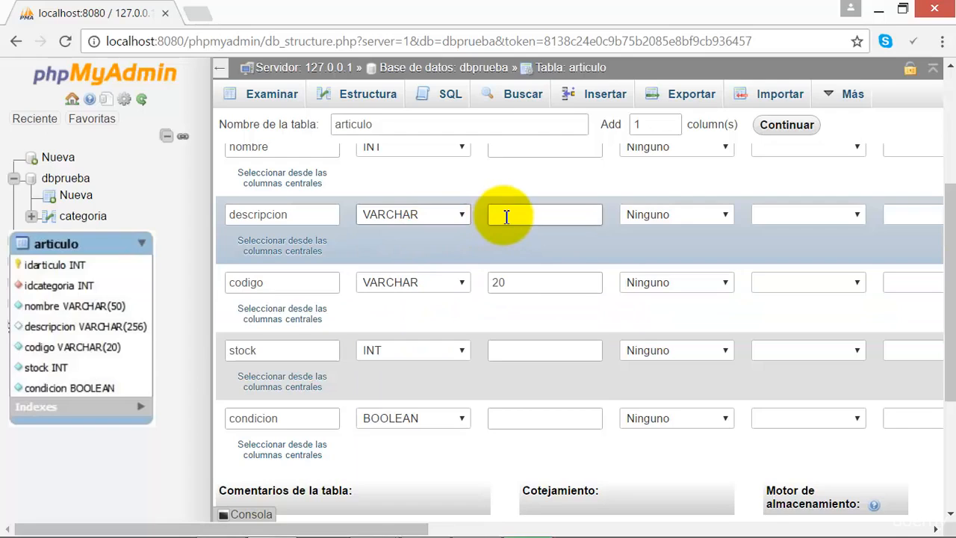
{"action": "type", "text": "256"}
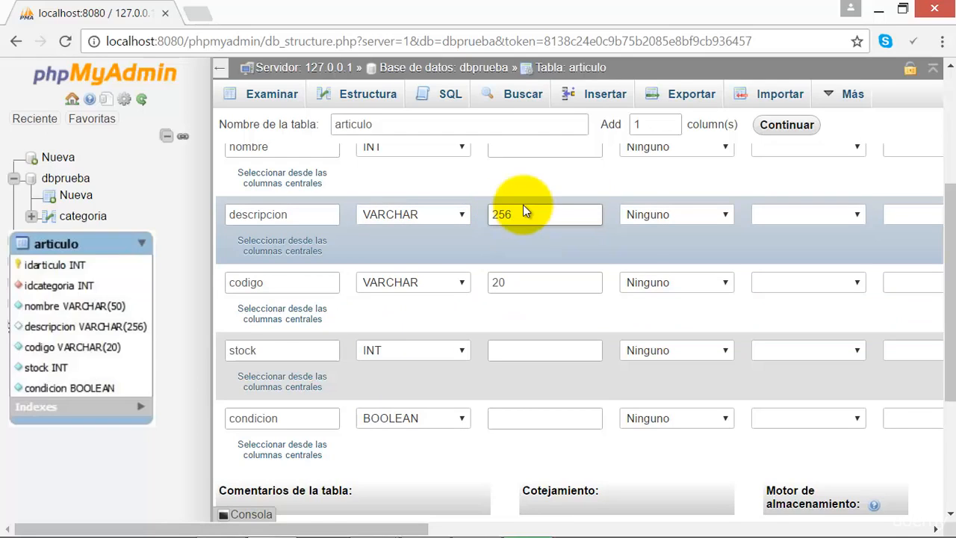
{"action": "scroll", "coordinate": [945, 202], "scroll_direction": "up", "scroll_amount": 1}
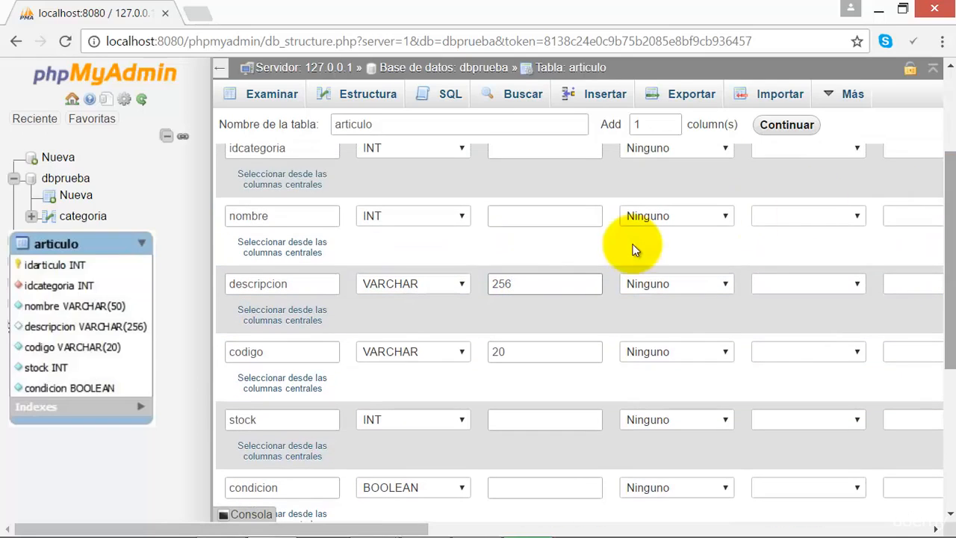
{"action": "left_click", "coordinate": [465, 215]}
{"action": "left_click", "coordinate": [425, 242]}
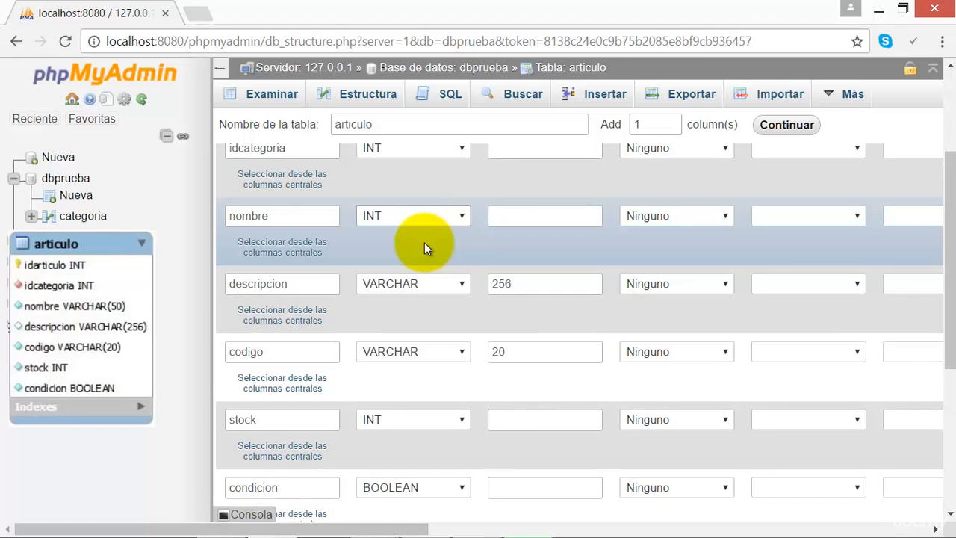
{"action": "left_click", "coordinate": [539, 216]}
{"action": "type", "text": "50"}
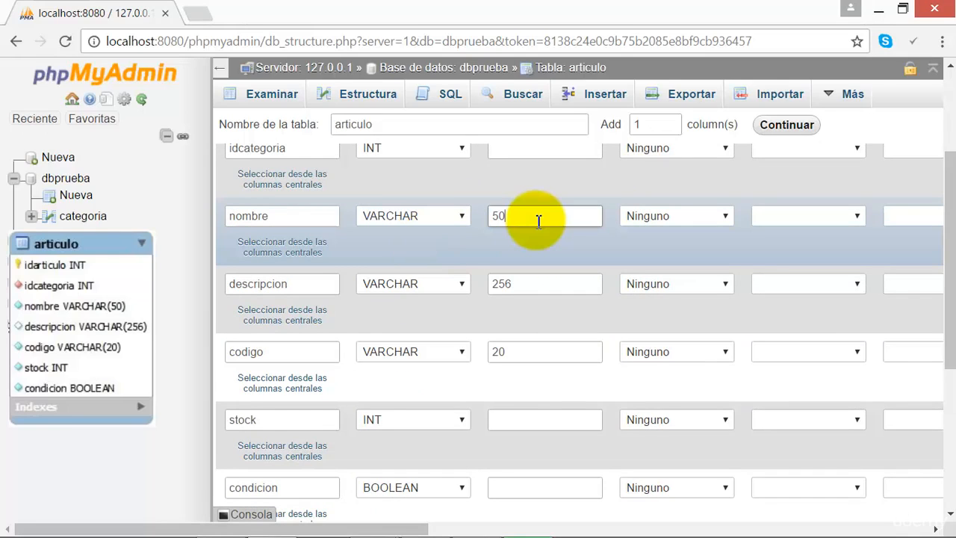
Make idarticulo the table's PRIMARY index and enable auto-increment (A_I) for it.
{"action": "left_click_drag", "start_coordinate": [944, 213], "coordinate": [942, 166]}
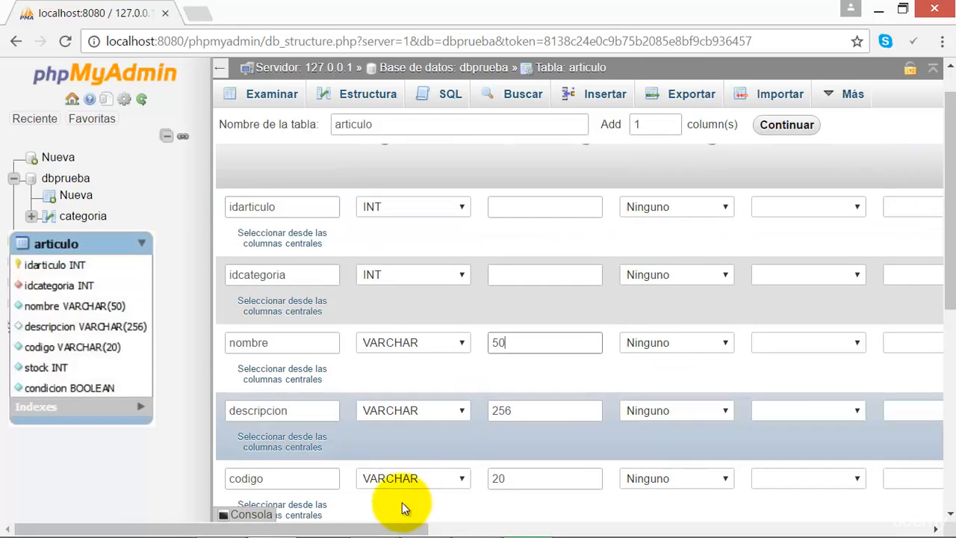
{"action": "left_click_drag", "start_coordinate": [374, 530], "coordinate": [501, 521]}
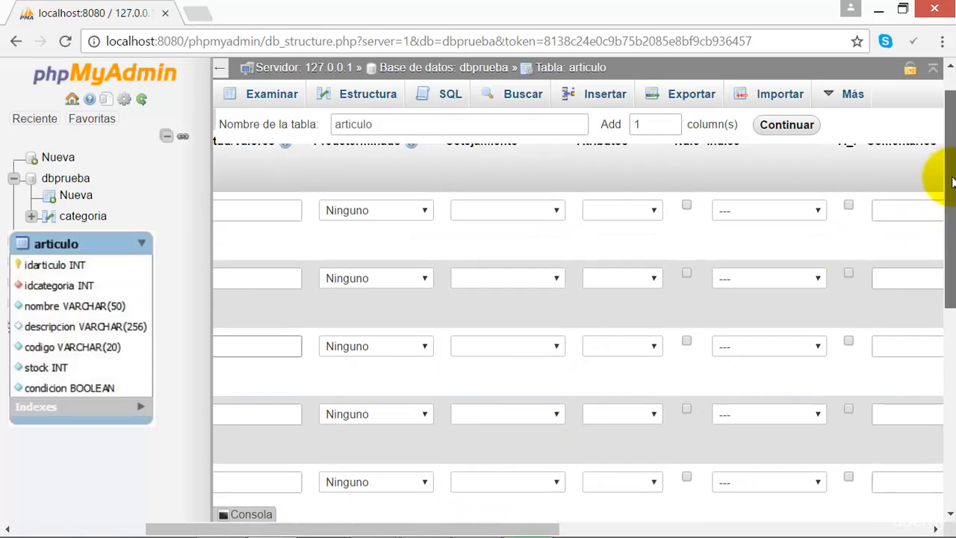
{"action": "scroll", "coordinate": [929, 181], "scroll_direction": "up", "scroll_amount": 1}
{"action": "left_click", "coordinate": [722, 265]}
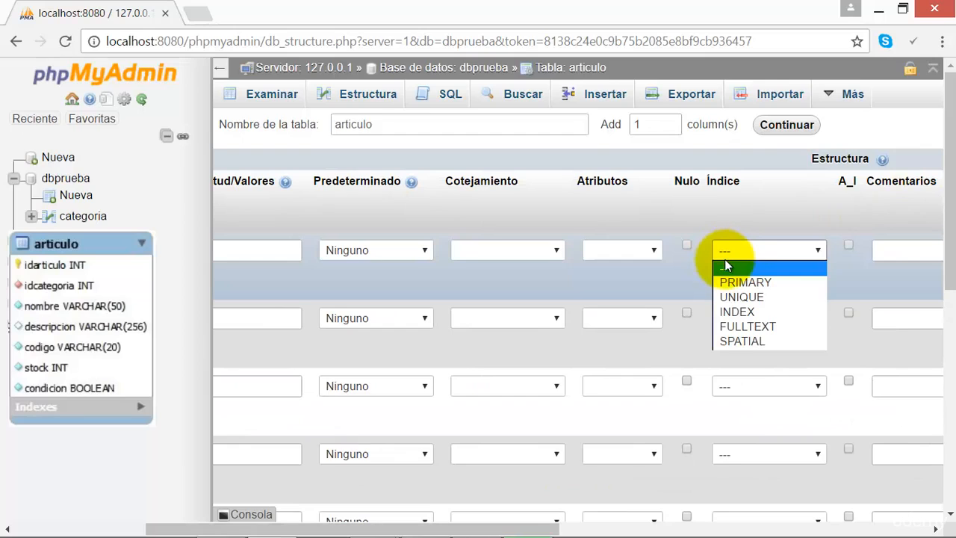
{"action": "left_click", "coordinate": [734, 282]}
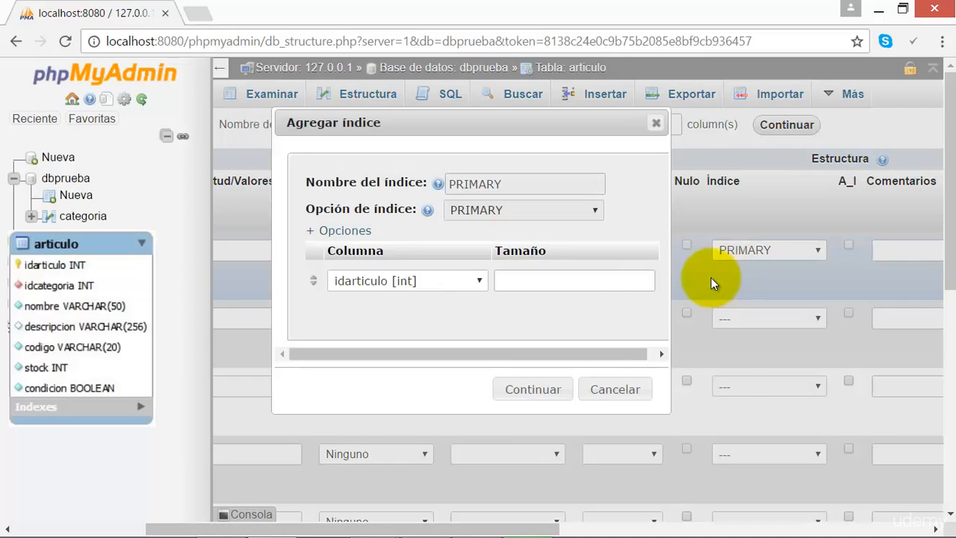
{"action": "left_click", "coordinate": [529, 391]}
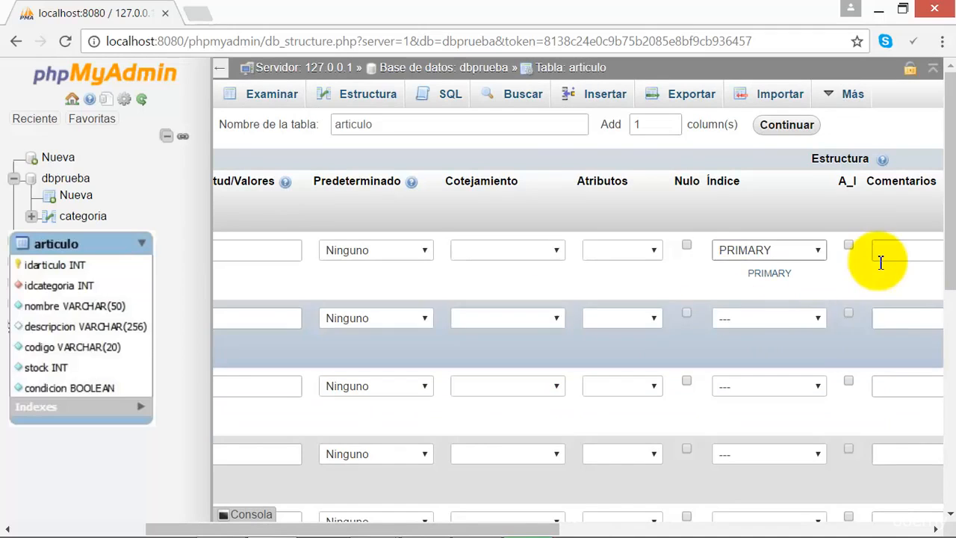
{"action": "left_click", "coordinate": [849, 245]}
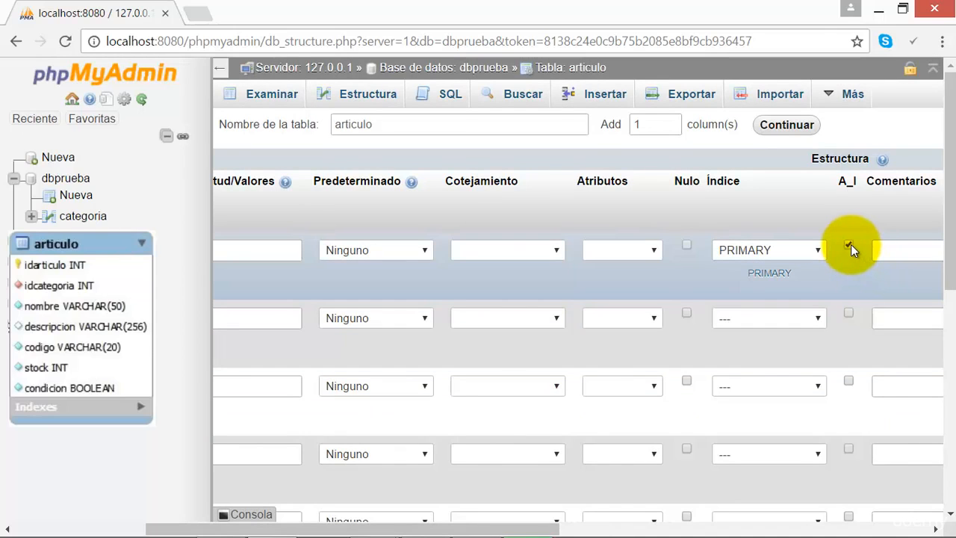
Add an INDEX on the idcategoria column of the articulo table, leaving the index name and size blank.
{"action": "left_click_drag", "start_coordinate": [424, 529], "coordinate": [288, 516]}
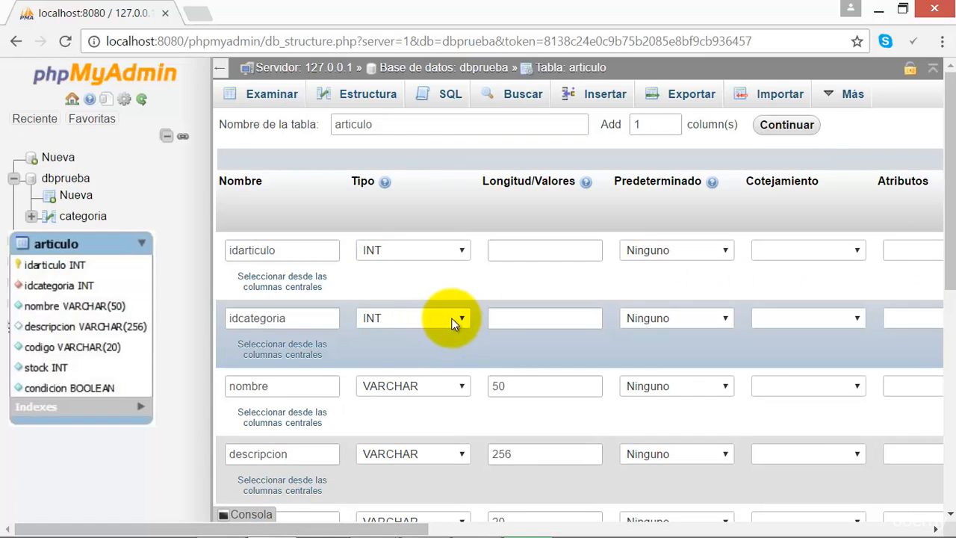
{"action": "left_click_drag", "start_coordinate": [380, 524], "coordinate": [553, 507]}
{"action": "left_click", "coordinate": [646, 318]}
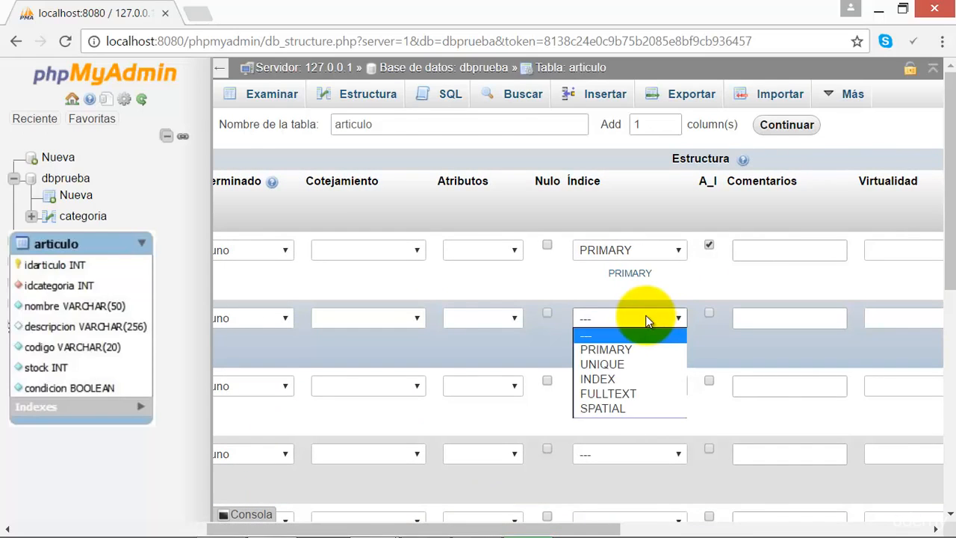
{"action": "left_click", "coordinate": [603, 378]}
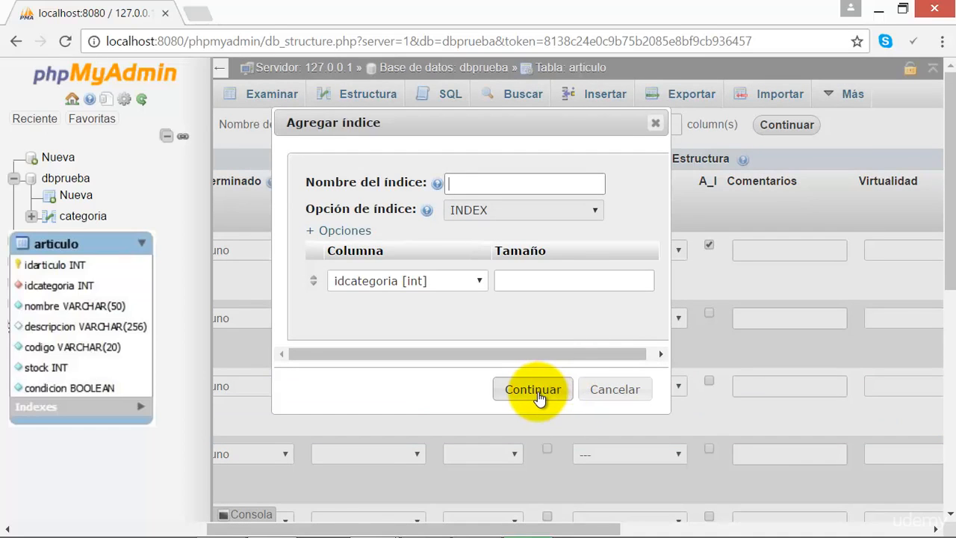
{"action": "left_click", "coordinate": [535, 391]}
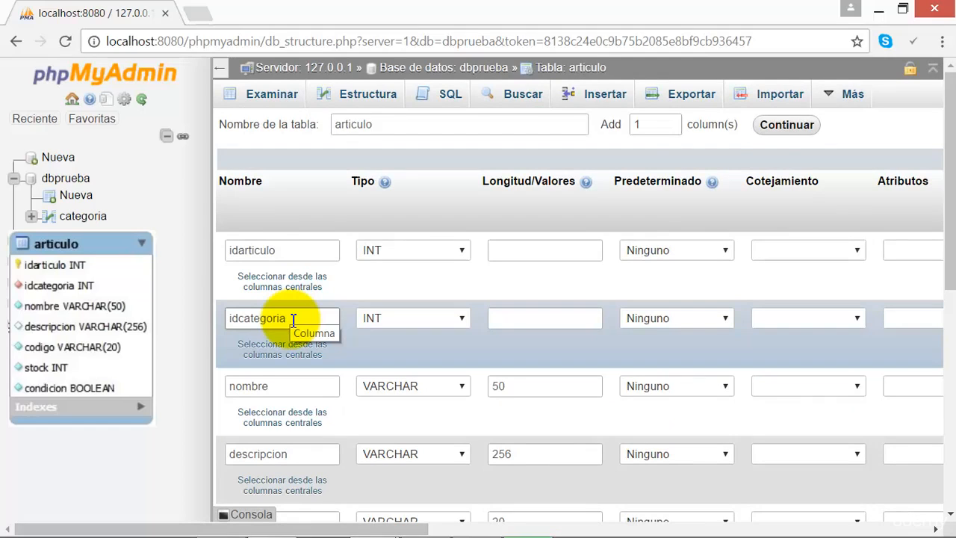
{"action": "left_click_drag", "start_coordinate": [291, 319], "coordinate": [231, 321]}
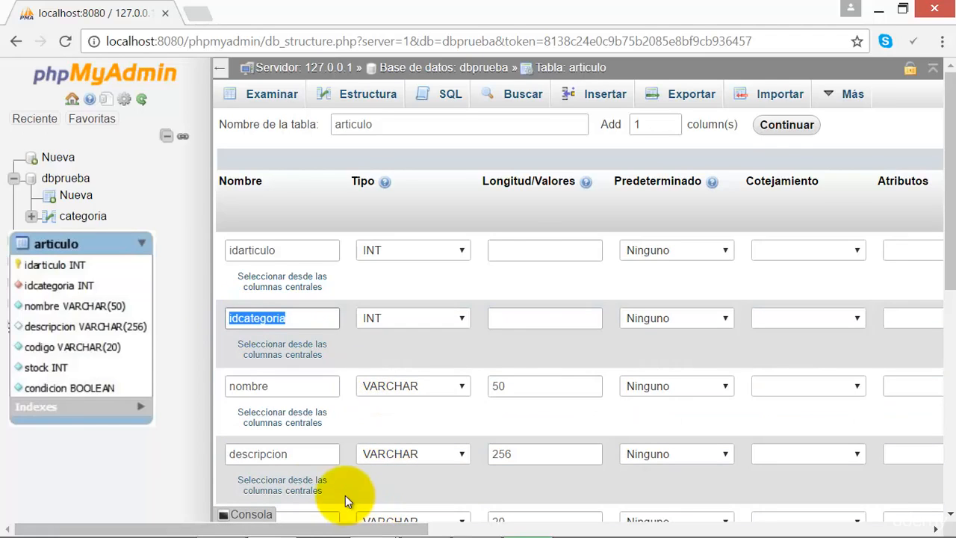
Allow null values (Nulo) for the descripcion column of articulo.
{"action": "left_click", "coordinate": [315, 455]}
{"action": "left_click_drag", "start_coordinate": [416, 527], "coordinate": [480, 526]}
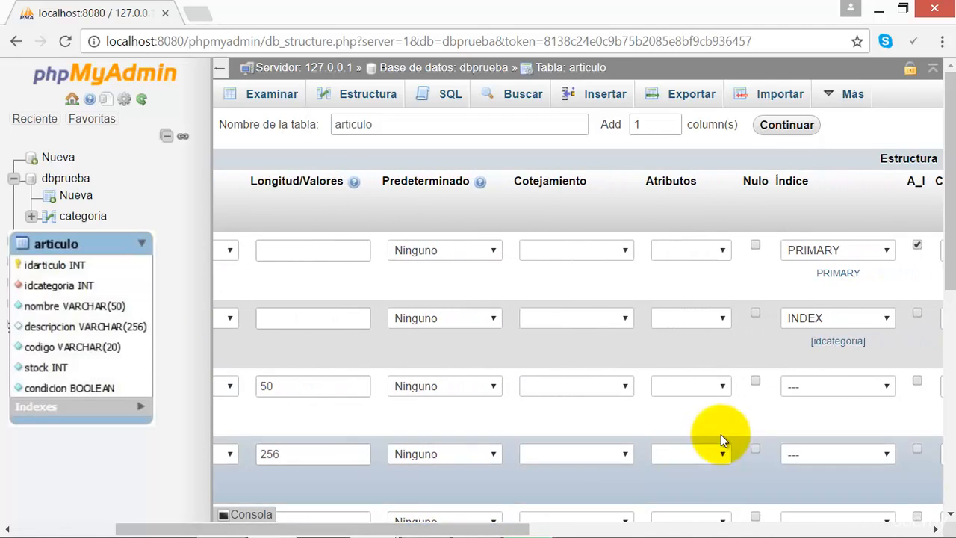
{"action": "left_click", "coordinate": [755, 449]}
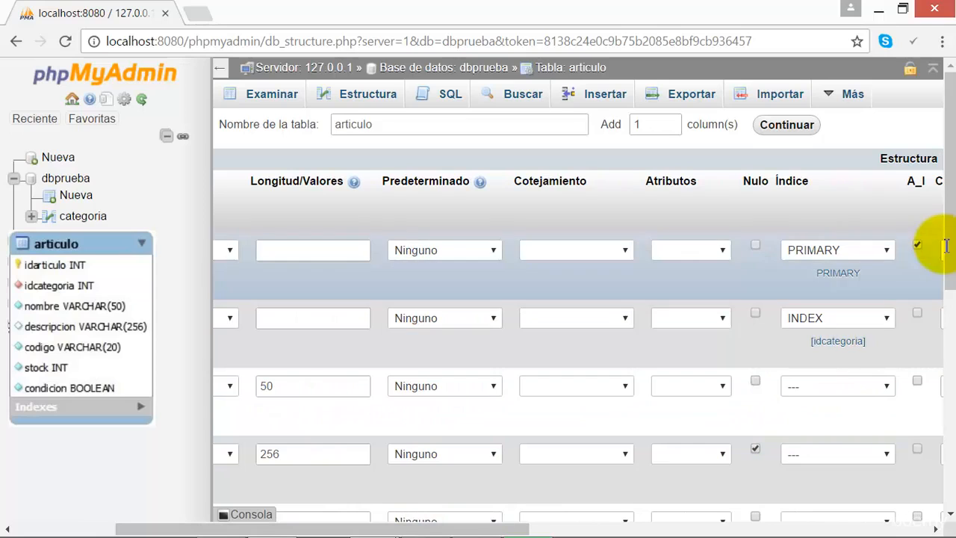
Check the remaining column definitions of articulo and save the new table.
{"action": "scroll", "coordinate": [941, 232], "scroll_direction": "down", "scroll_amount": 2}
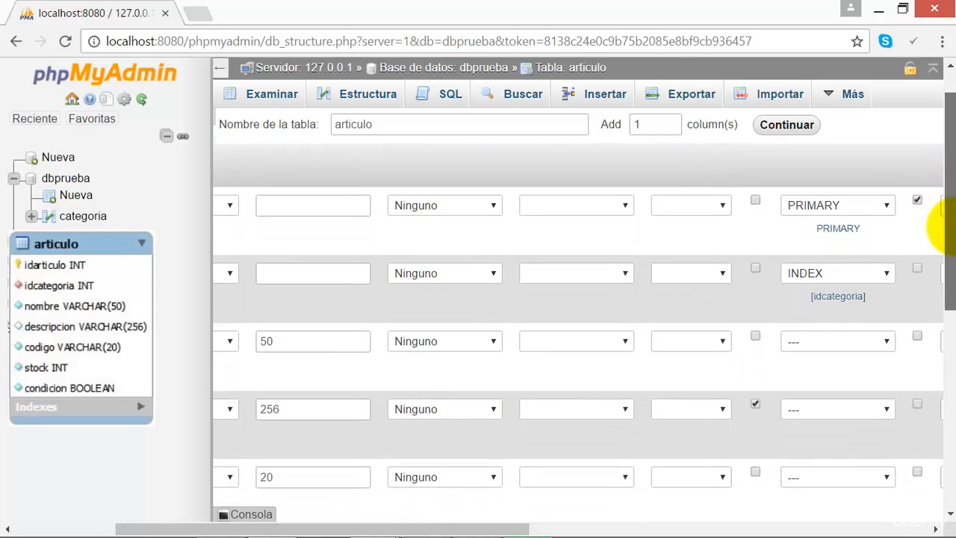
{"action": "left_click_drag", "start_coordinate": [951, 257], "coordinate": [951, 273]}
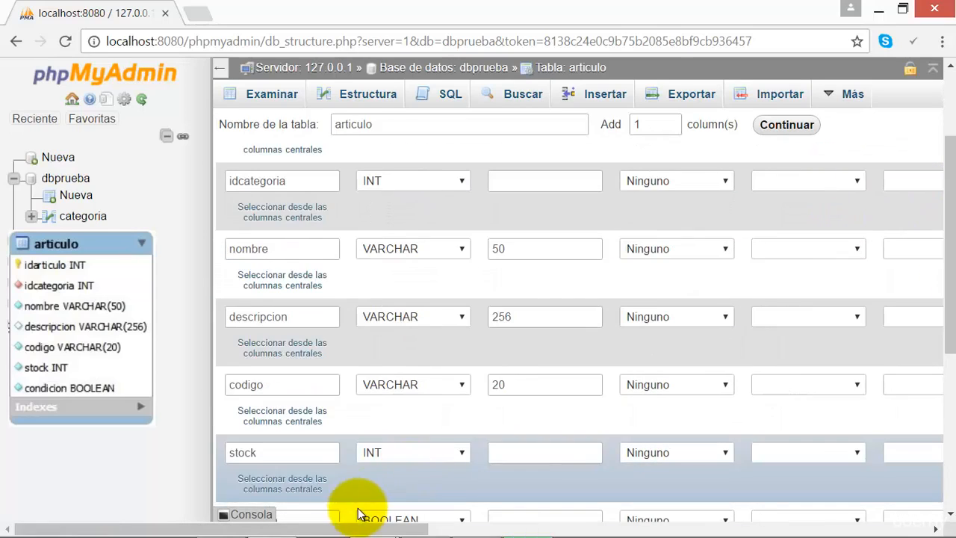
{"action": "left_click_drag", "start_coordinate": [947, 156], "coordinate": [907, 360]}
{"action": "left_click", "coordinate": [866, 446]}
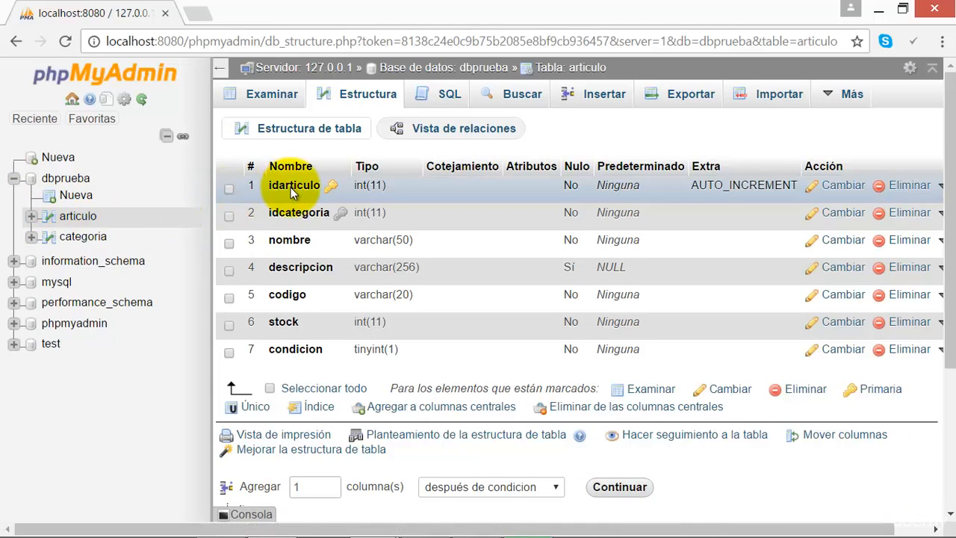
In articulo's relation view, set the internal relation of idcategoria to dbprueba, table categoria, column idcategoria.
{"action": "left_click", "coordinate": [78, 217]}
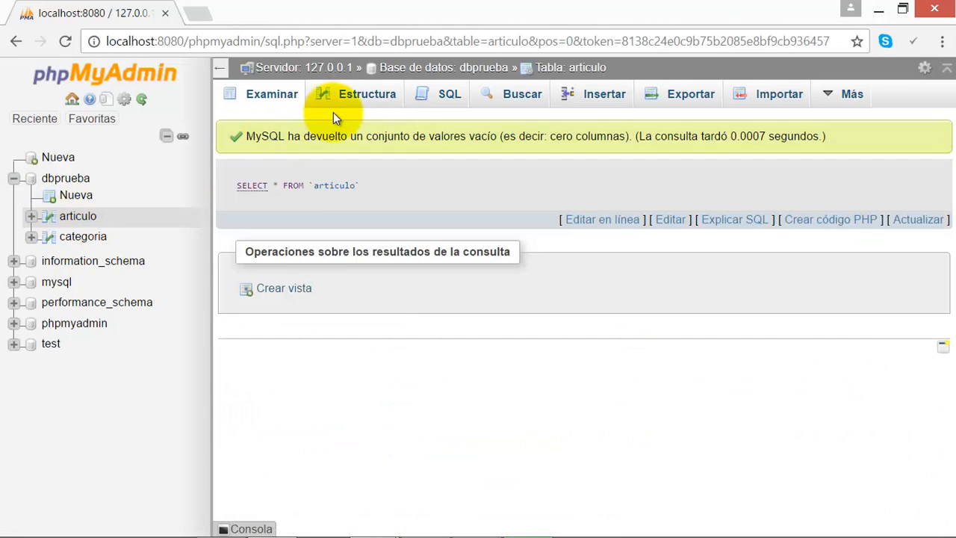
{"action": "left_click", "coordinate": [359, 100]}
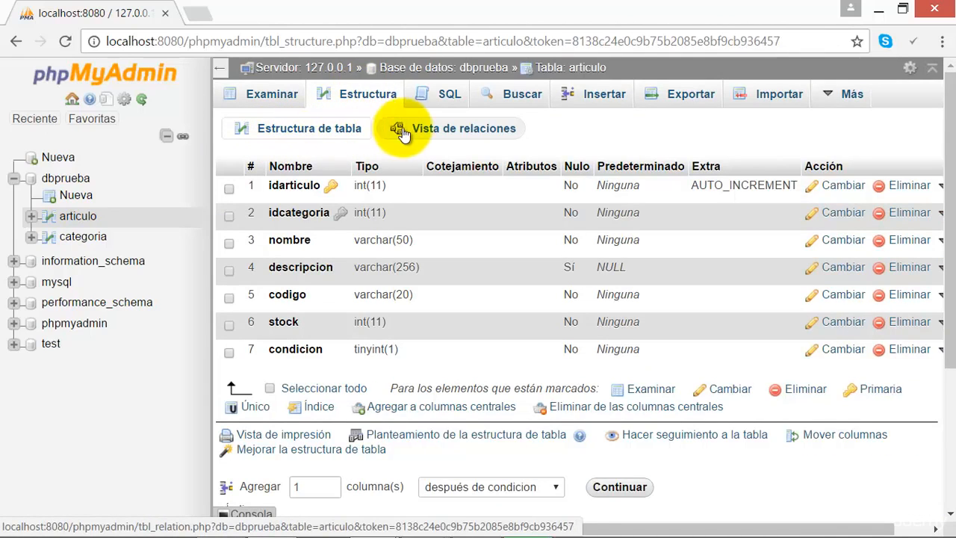
{"action": "left_click", "coordinate": [457, 133]}
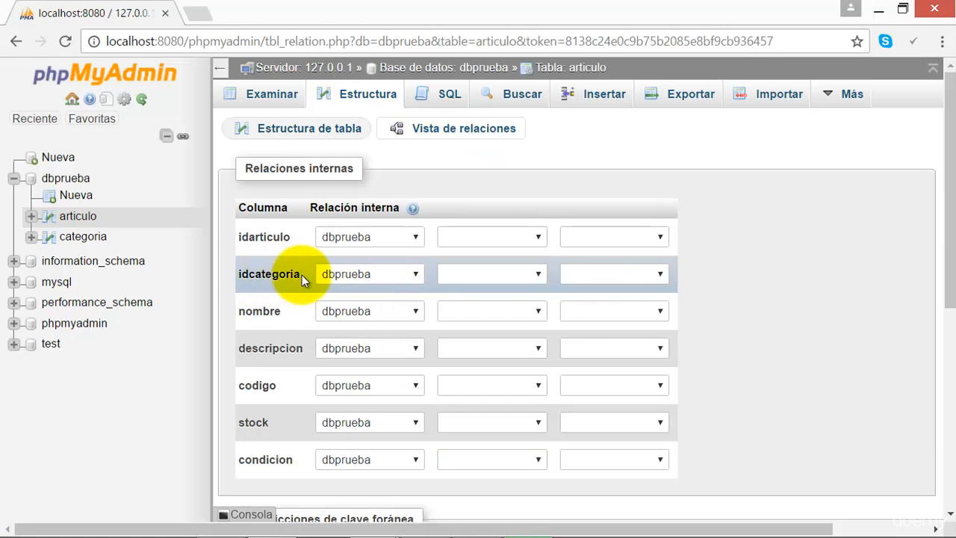
{"action": "left_click_drag", "start_coordinate": [302, 275], "coordinate": [240, 278]}
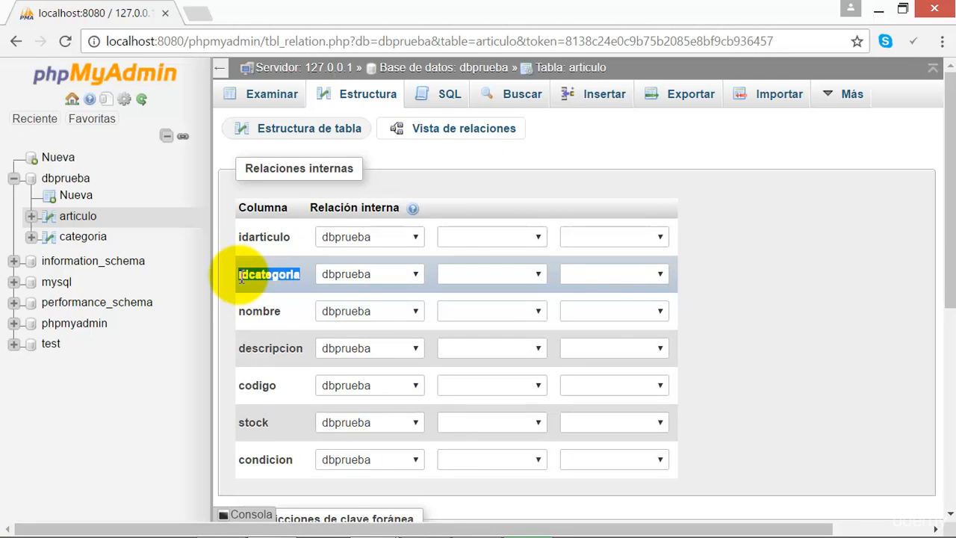
{"action": "left_click", "coordinate": [539, 276]}
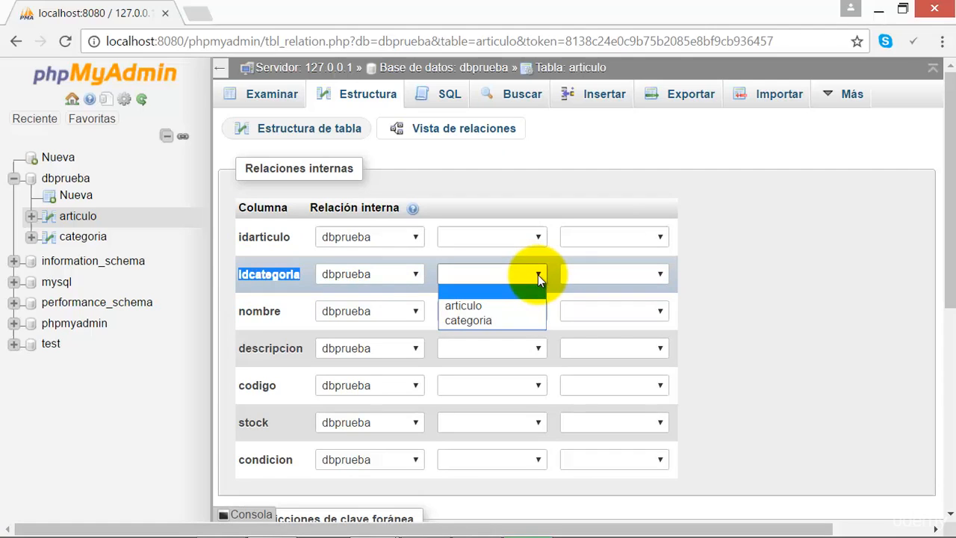
{"action": "left_click", "coordinate": [465, 320]}
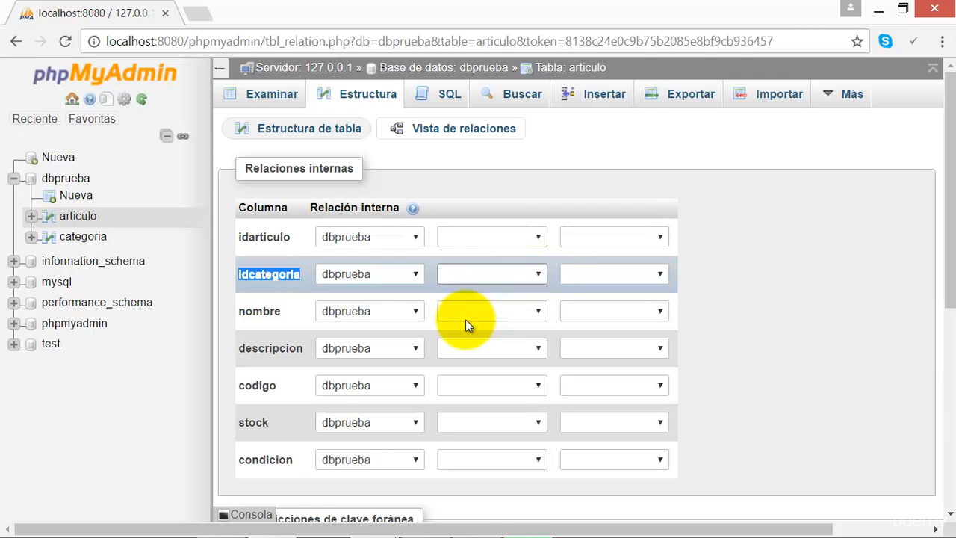
{"action": "left_click", "coordinate": [610, 276]}
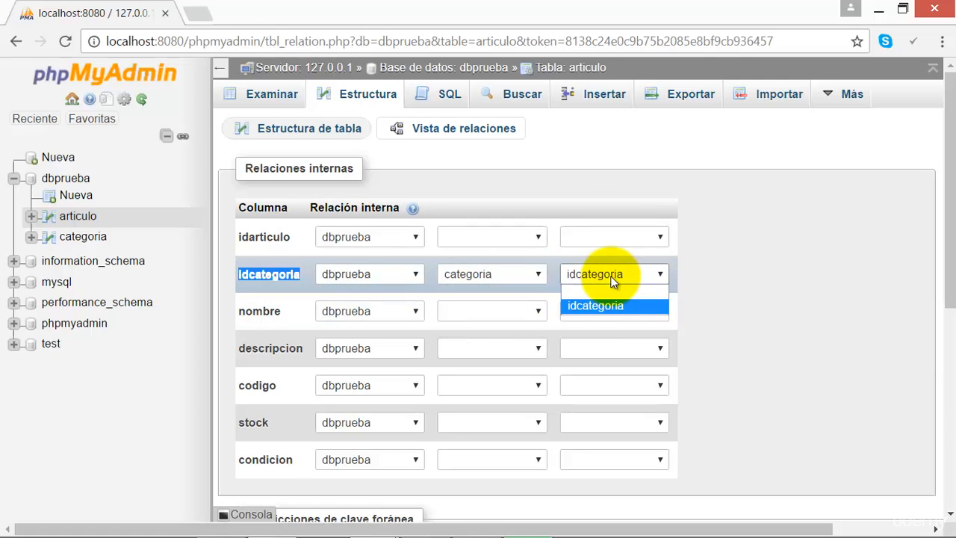
{"action": "left_click", "coordinate": [584, 306]}
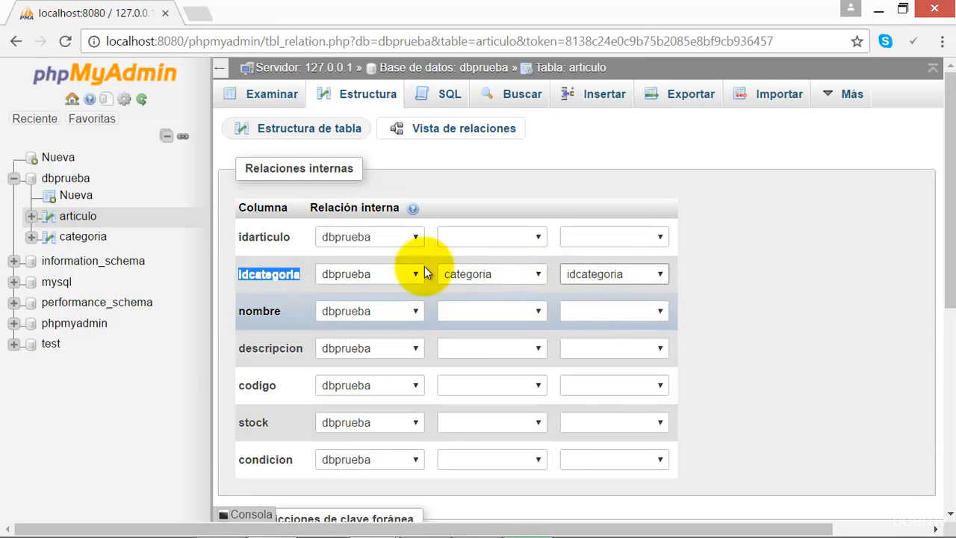
{"action": "left_click_drag", "start_coordinate": [301, 277], "coordinate": [238, 275]}
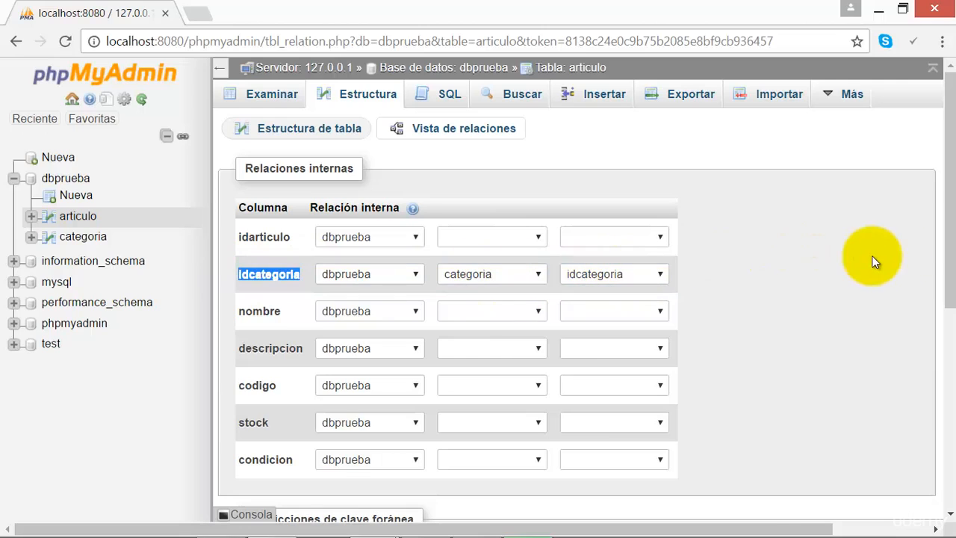
Save articulo's relations, leaving the foreign key constraint fields blank.
{"action": "scroll", "coordinate": [313, 272], "scroll_direction": "down", "scroll_amount": 3}
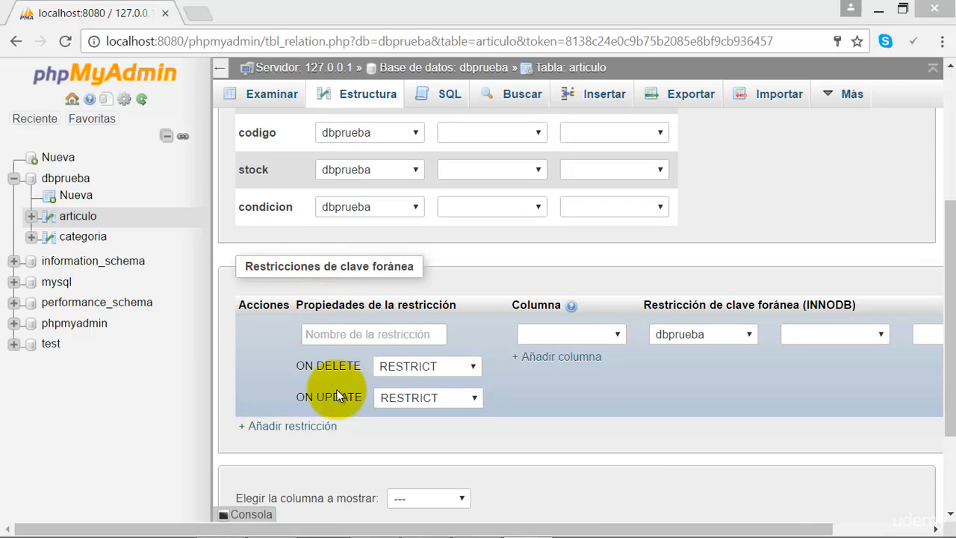
{"action": "scroll", "coordinate": [337, 396], "scroll_direction": "down", "scroll_amount": 2}
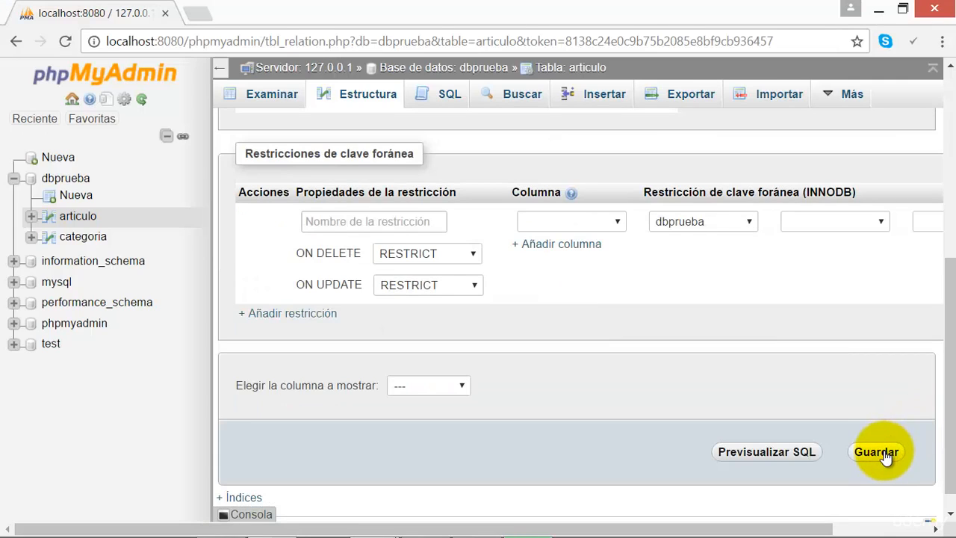
{"action": "left_click", "coordinate": [878, 452]}
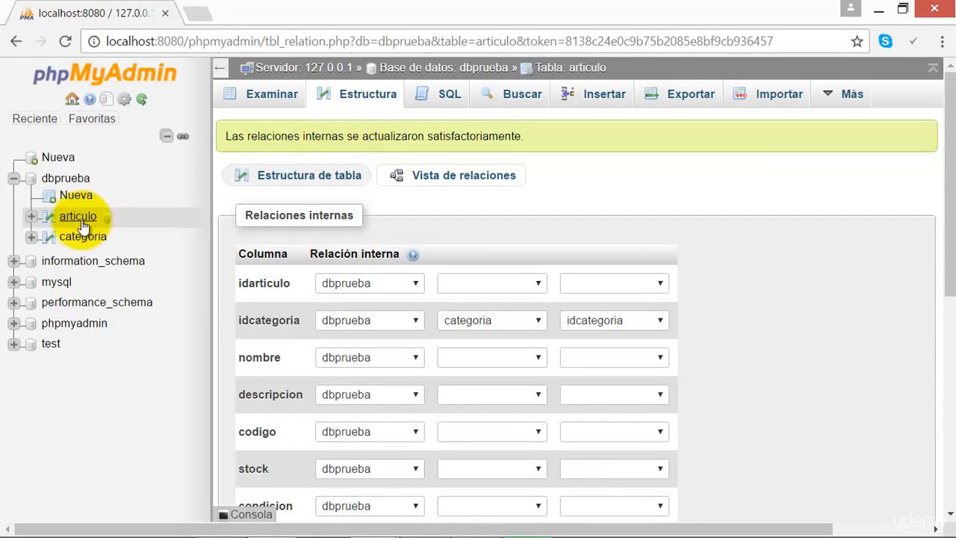
Open the Designer (Diseñador) for the dbprueba database to examine the relation between categoria and articulo.
{"action": "left_click", "coordinate": [64, 180]}
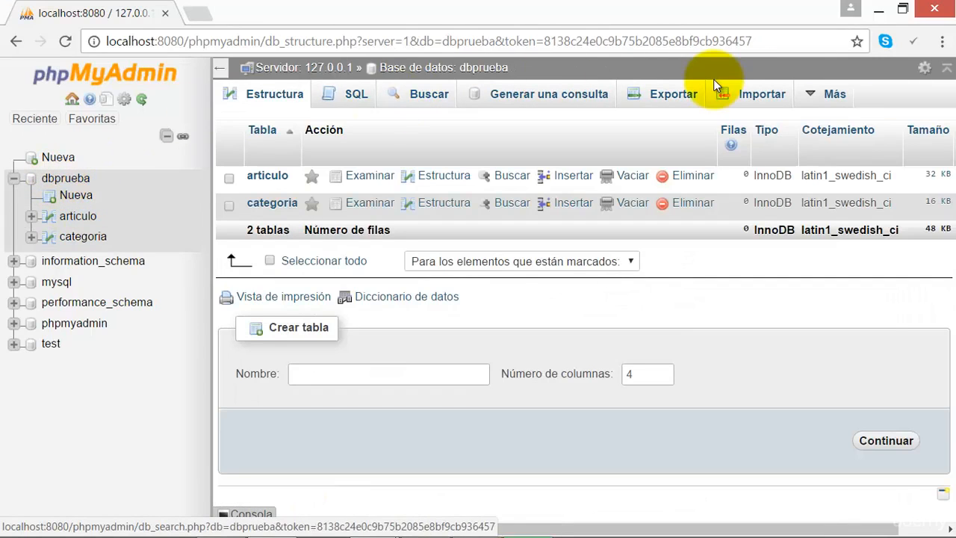
{"action": "mouse_move", "coordinate": [810, 97]}
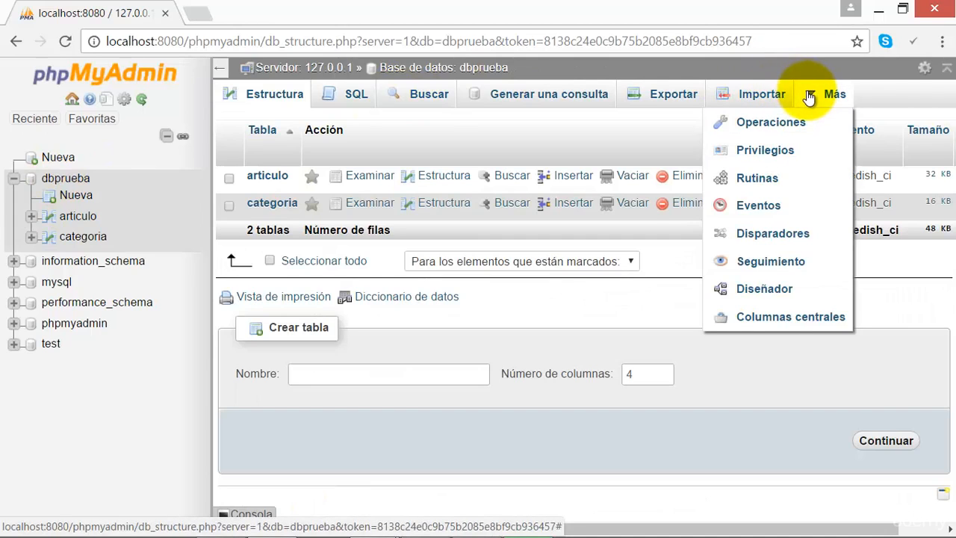
{"action": "left_click", "coordinate": [748, 291]}
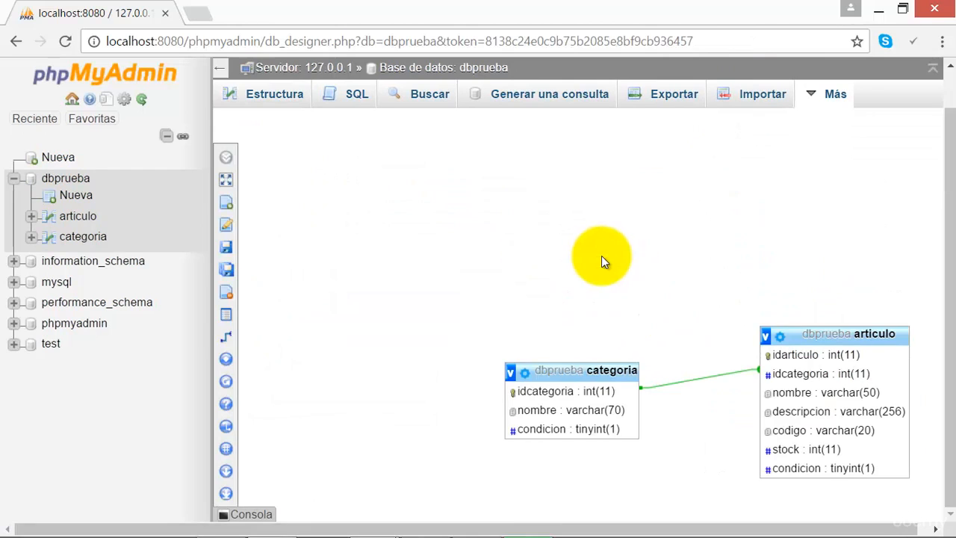